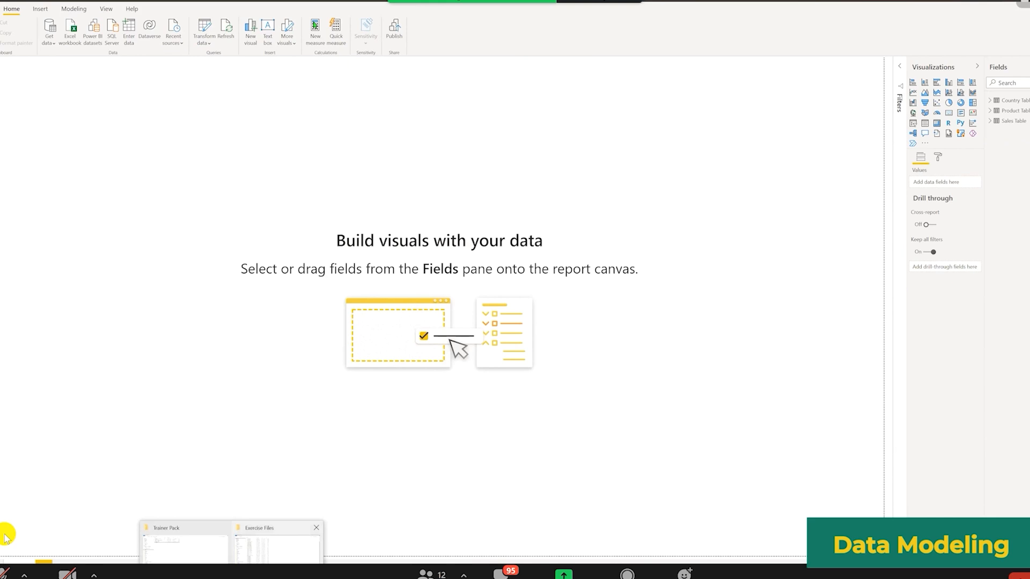
- Show the Exercise Files folder in a resized window over the report, wide enough to display the full file details
{"action": "key", "text": "alt+Tab"}
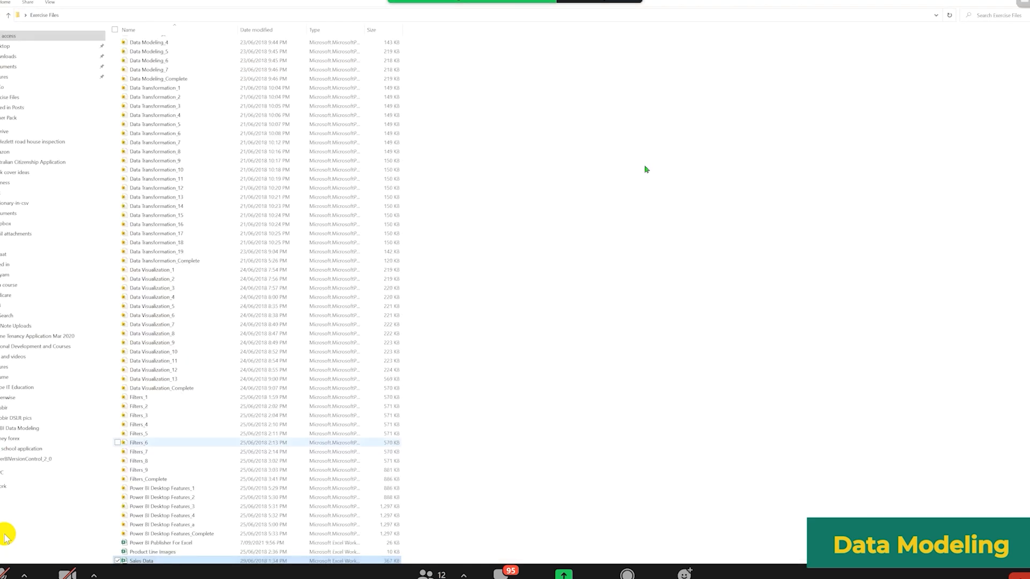
{"action": "key", "text": "super+Down"}
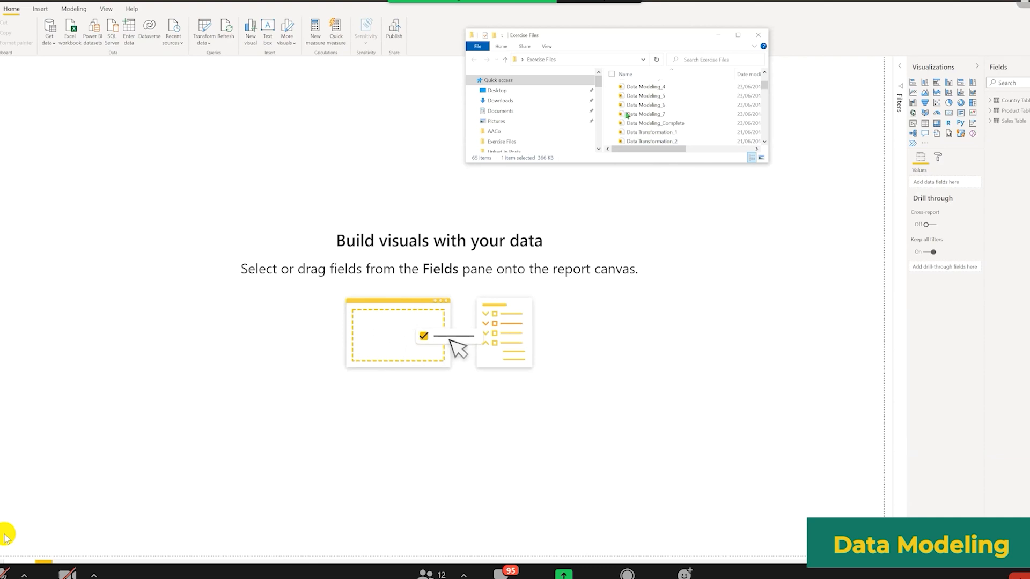
{"action": "key", "text": "shift+super+Up"}
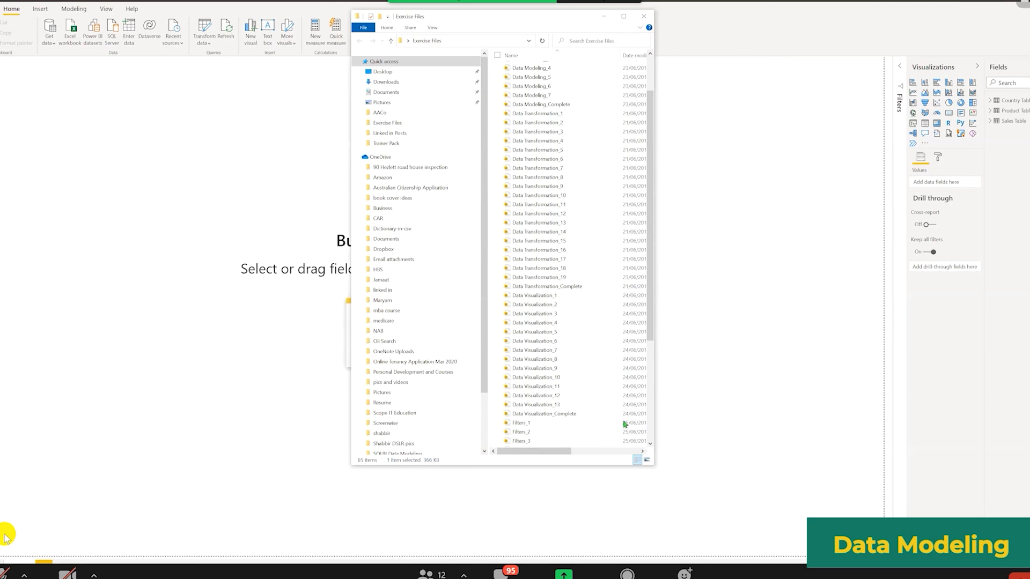
{"action": "left_click_drag", "start_coordinate": [654, 465], "coordinate": [942, 535]}
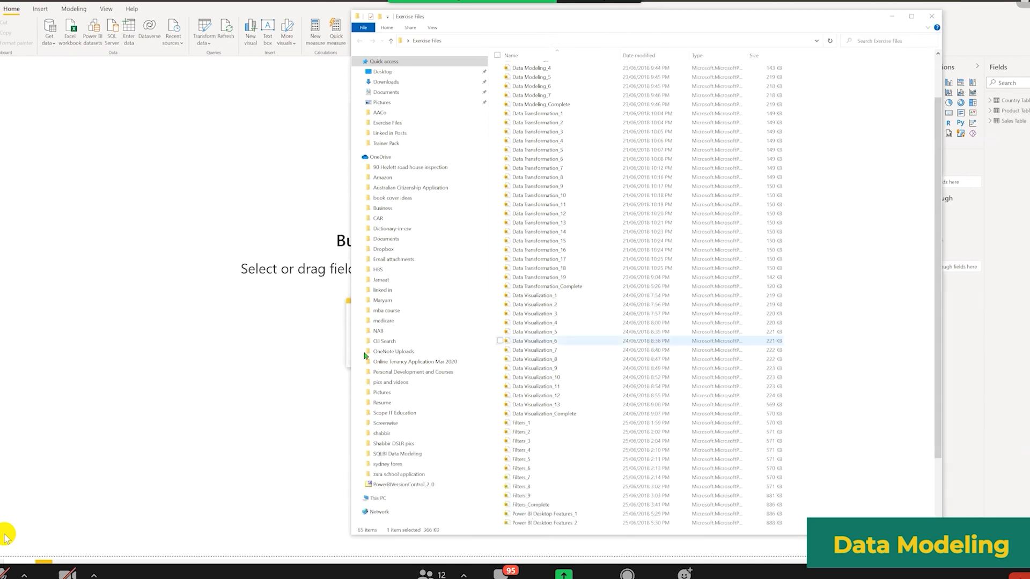
{"action": "left_click", "coordinate": [197, 50]}
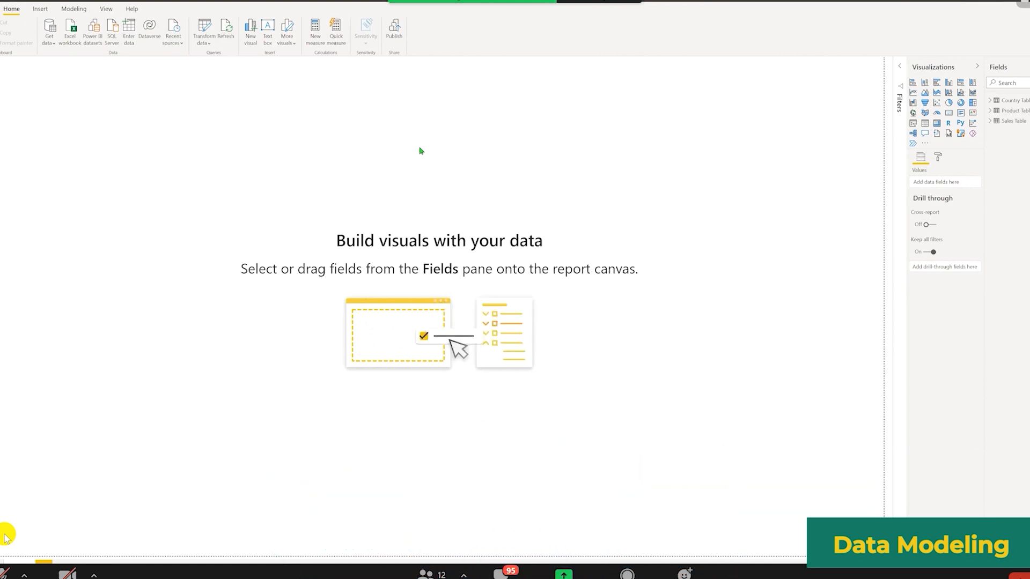
- Rename the Sales Data workbook in the Exercise Files folder to Sales Data1
{"action": "key", "text": "alt+Tab"}
{"action": "double_click", "coordinate": [553, 512]}
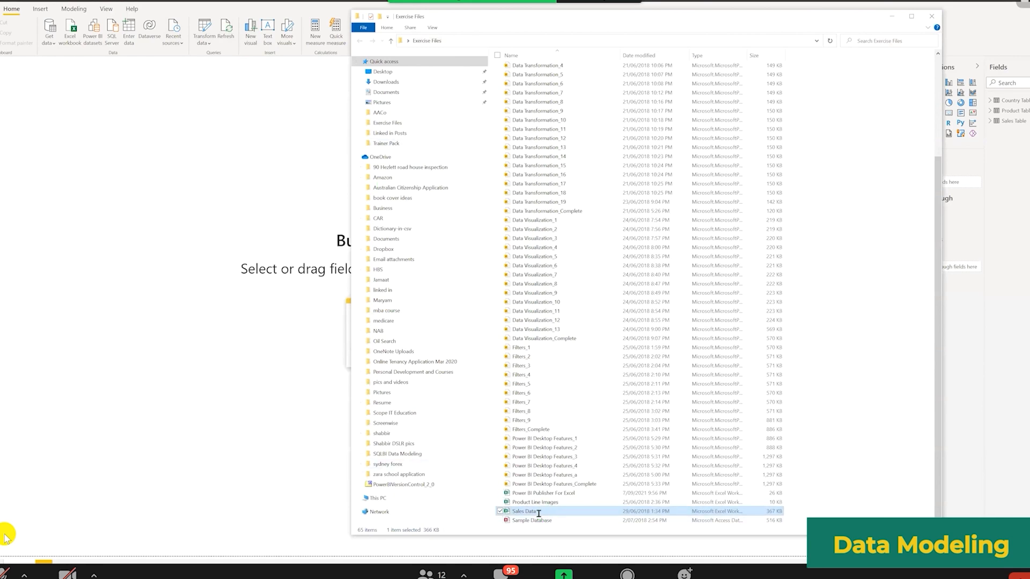
{"action": "key", "text": "shift+F10"}
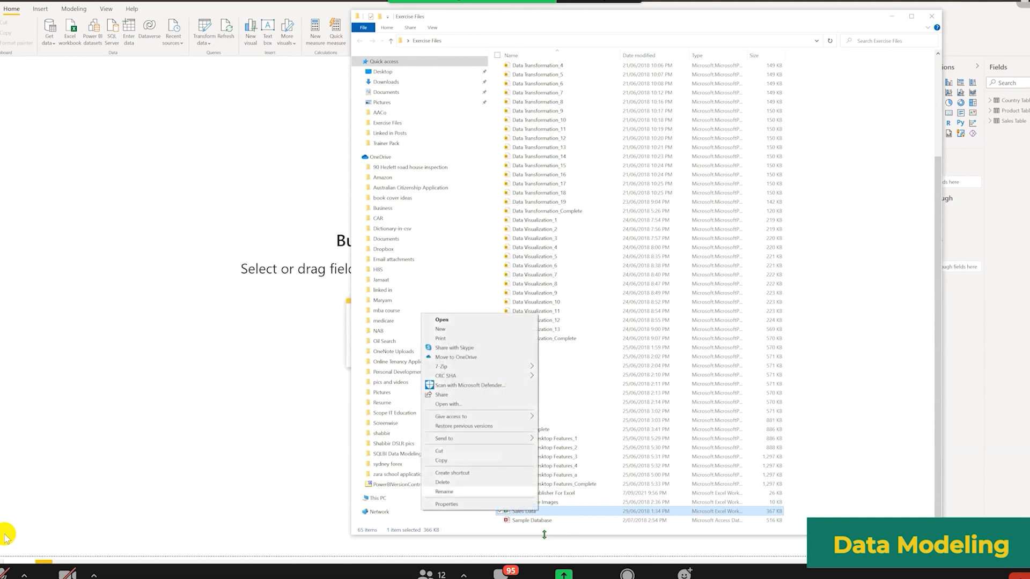
{"action": "key", "text": "Escape"}
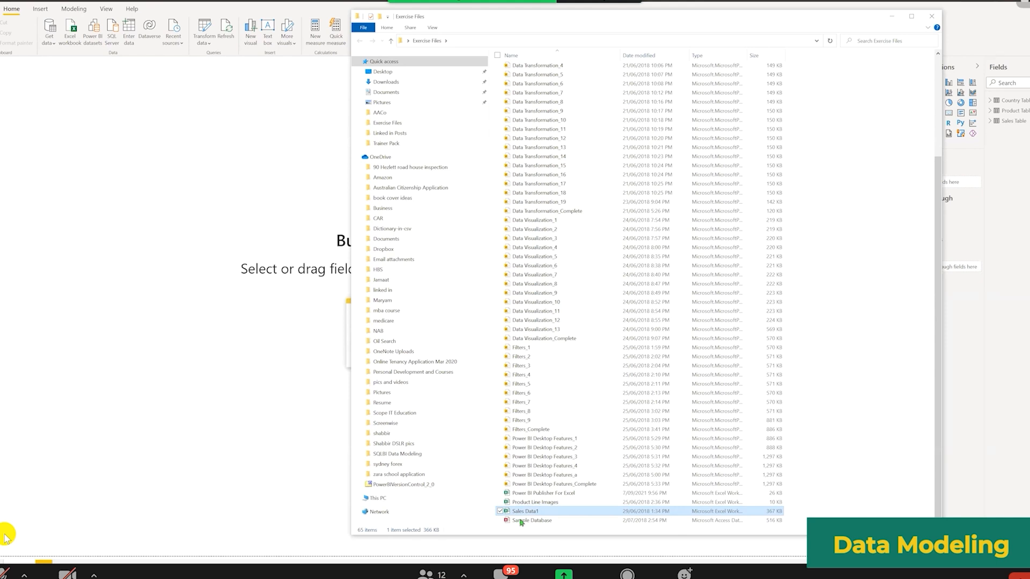
- Try to refresh the report's data from the source workbook and dismiss the resulting dialog
{"action": "left_click", "coordinate": [244, 89]}
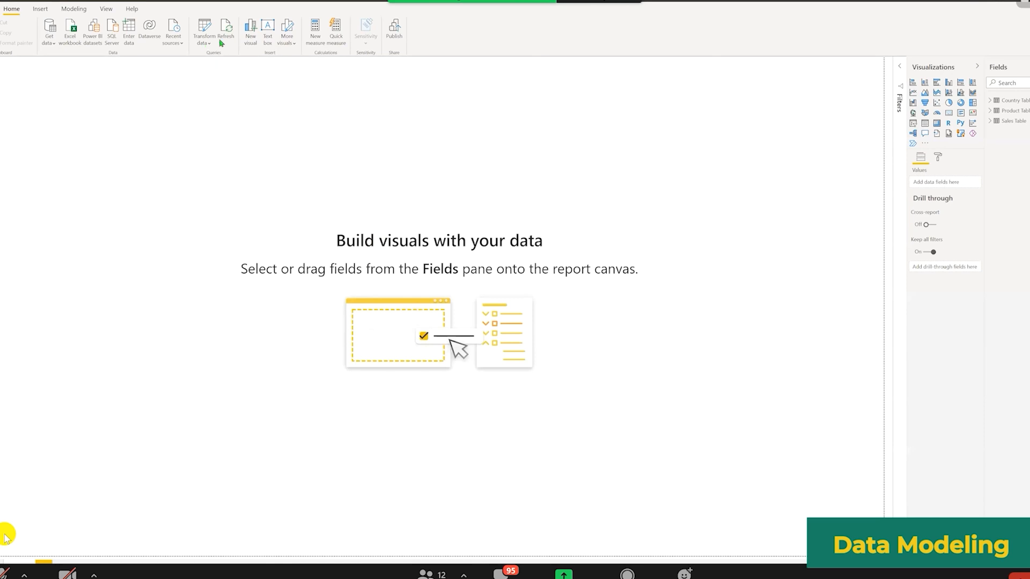
{"action": "left_click", "coordinate": [222, 39]}
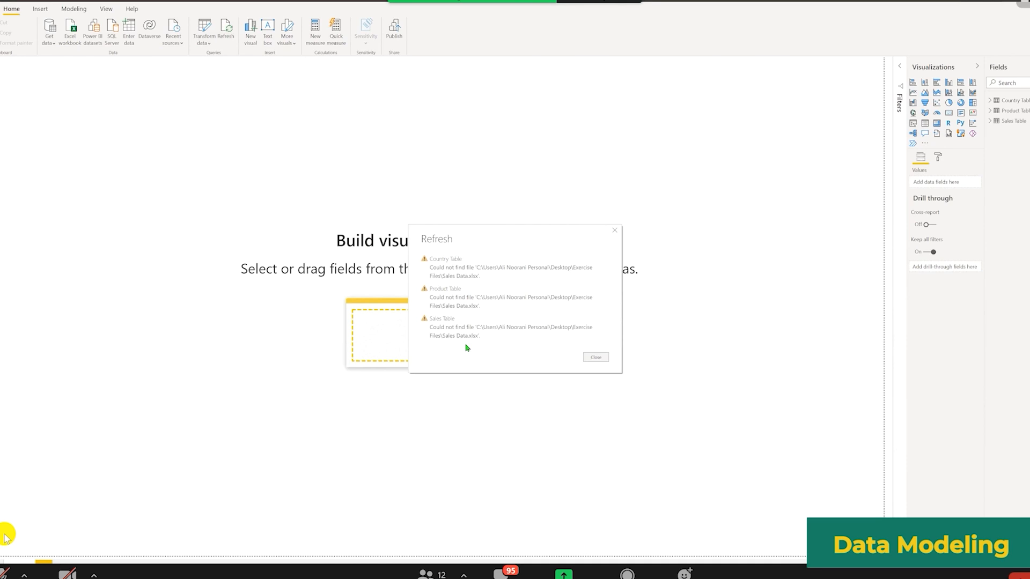
{"action": "left_click", "coordinate": [601, 359]}
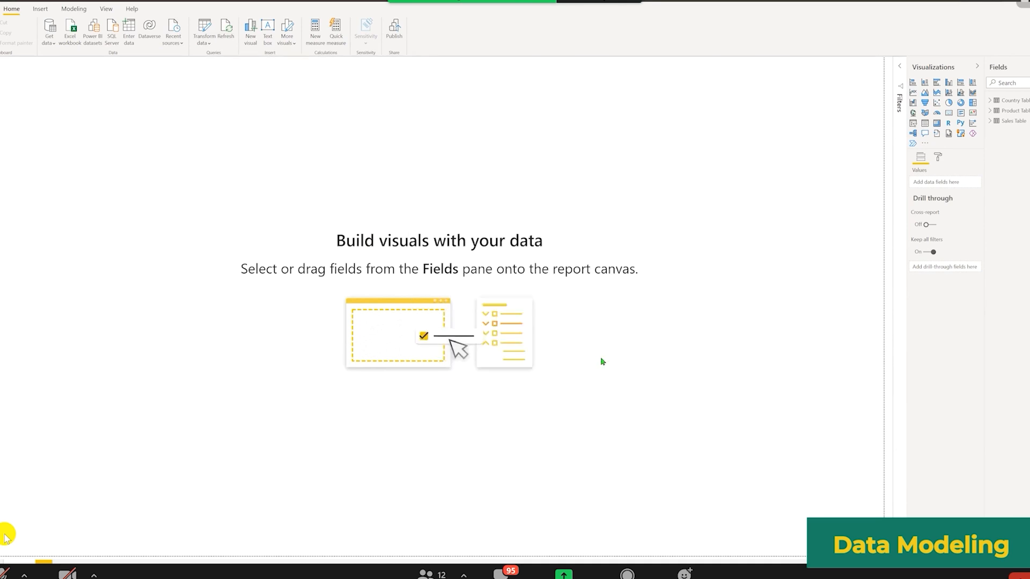
{"action": "key", "text": "alt+Tab"}
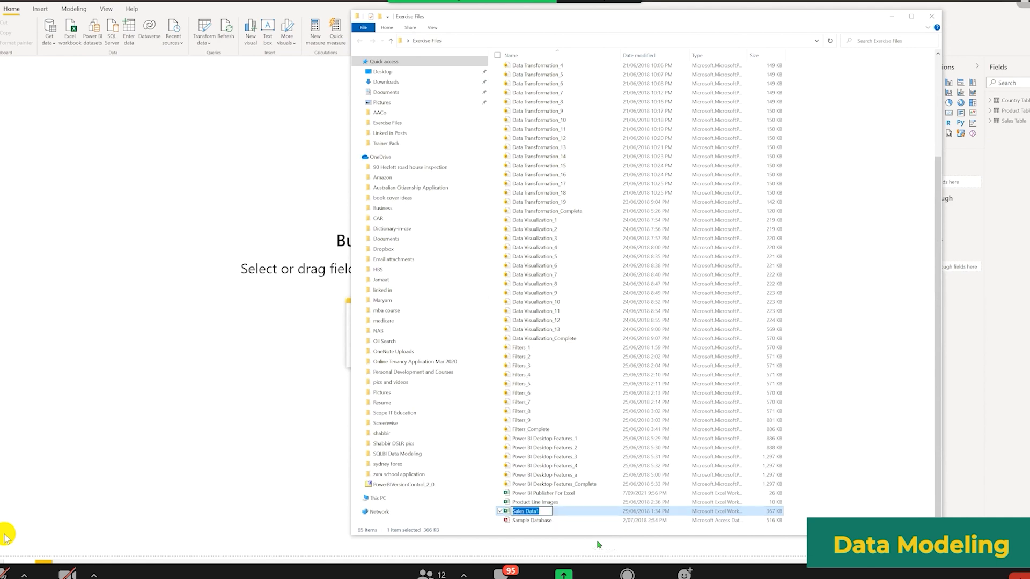
{"action": "left_click", "coordinate": [226, 31]}
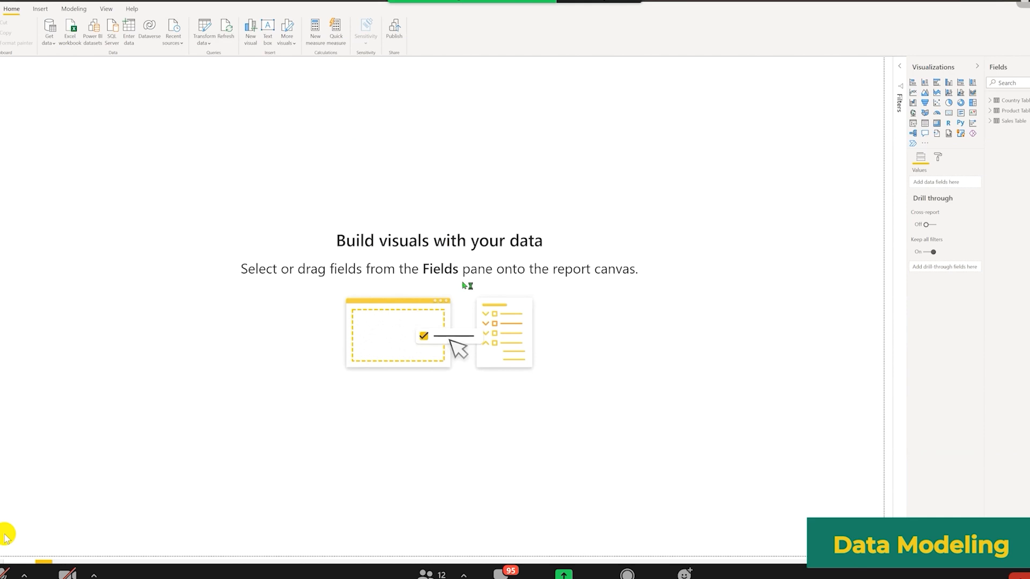
{"action": "key", "text": "super+Tab"}
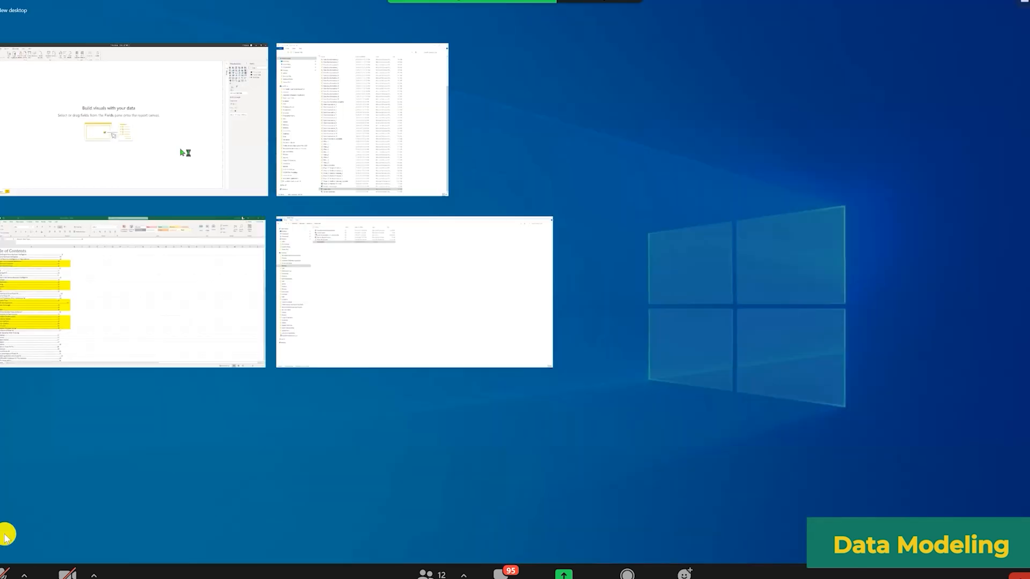
{"action": "key", "text": "Down"}
{"action": "key", "text": "Return"}
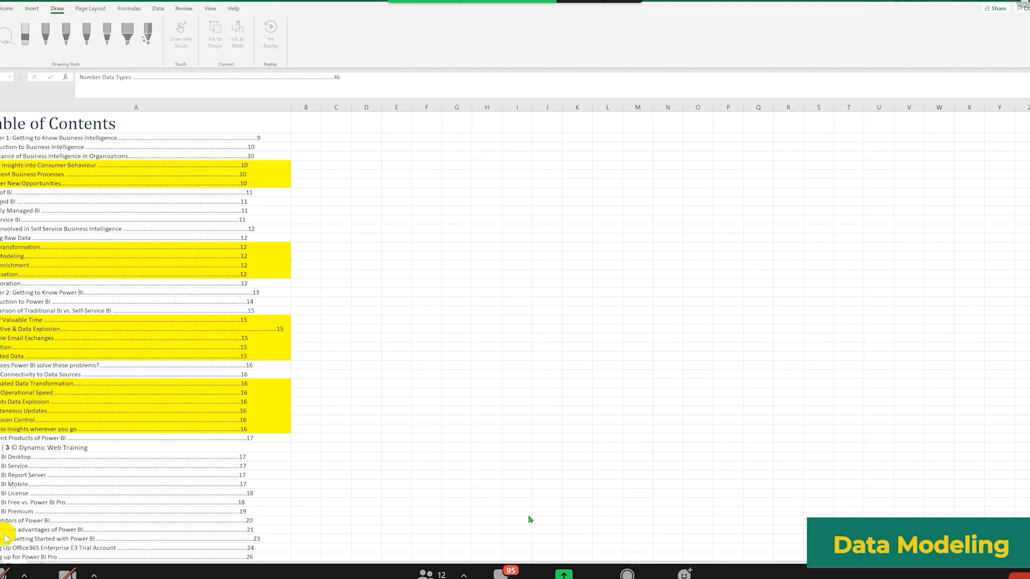
{"action": "key", "text": "alt+Tab"}
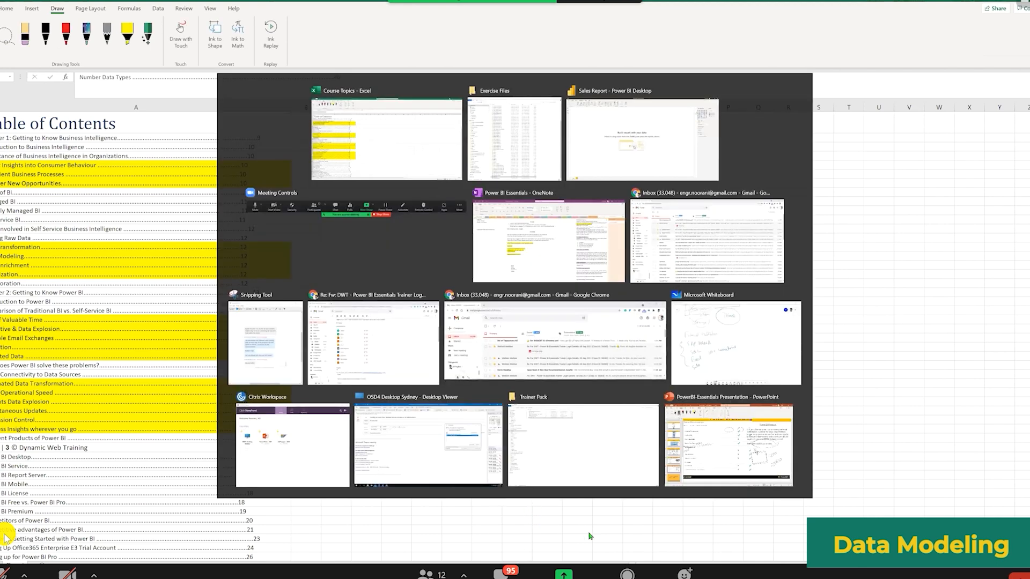
{"action": "key", "text": "alt+Tab"}
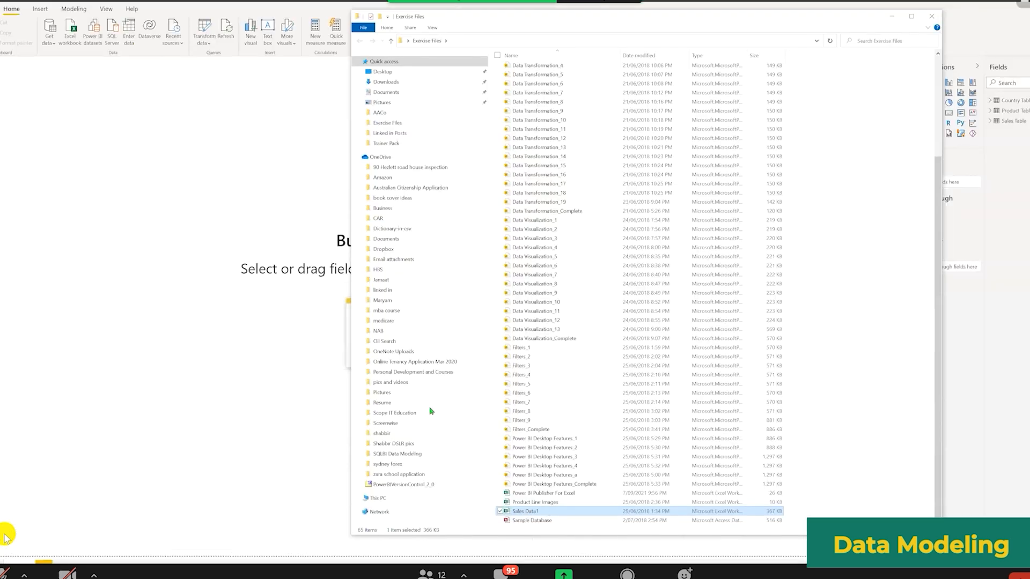
{"action": "left_click", "coordinate": [235, 74]}
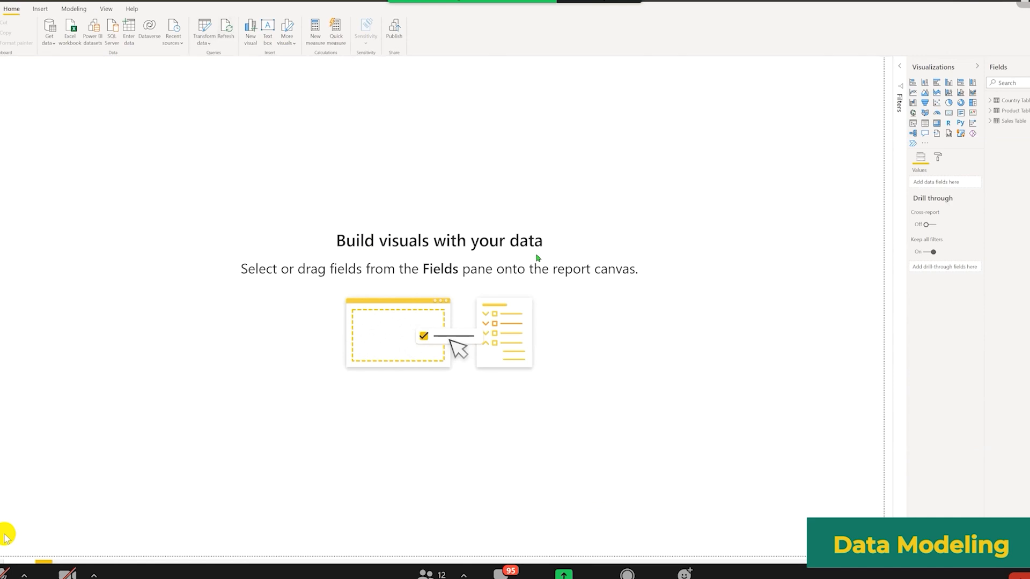
{"action": "key", "text": "Escape"}
{"action": "key", "text": "alt+Tab"}
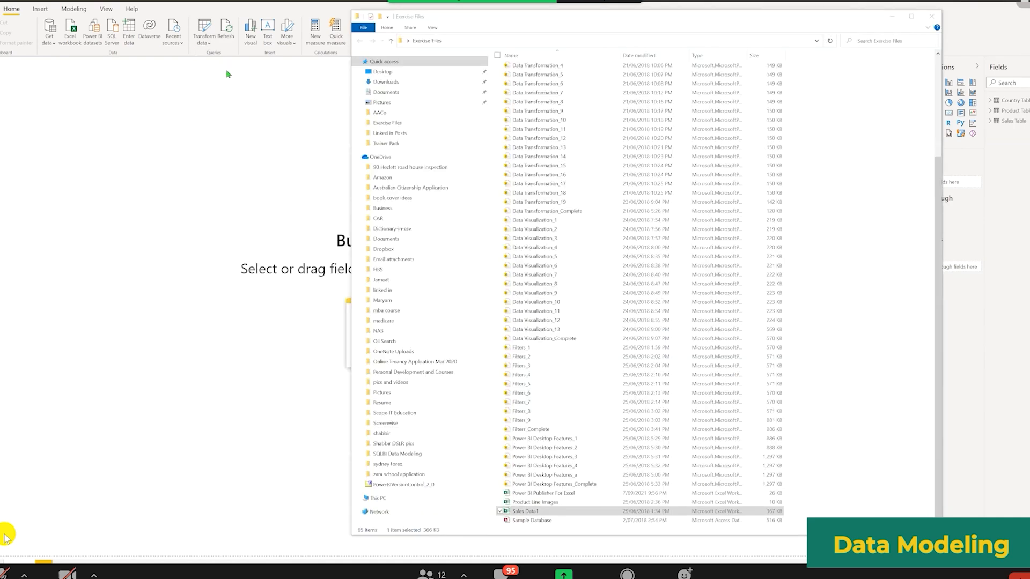
- Change the report's data source to the Sales Data1 workbook in the Exercise Files folder and refresh the data
{"action": "left_click", "coordinate": [204, 38]}
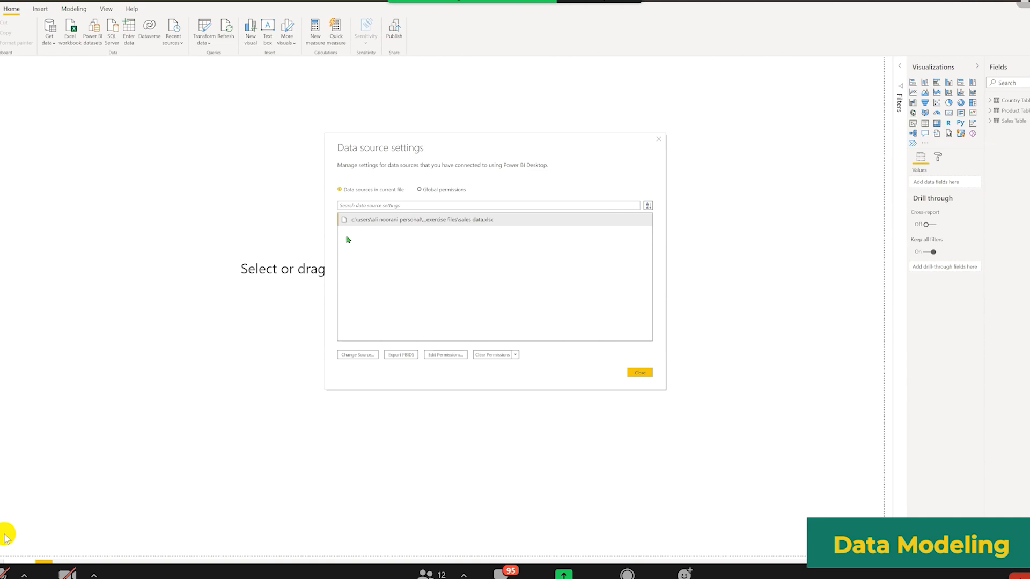
{"action": "right_click", "coordinate": [470, 223]}
{"action": "left_click", "coordinate": [358, 356]}
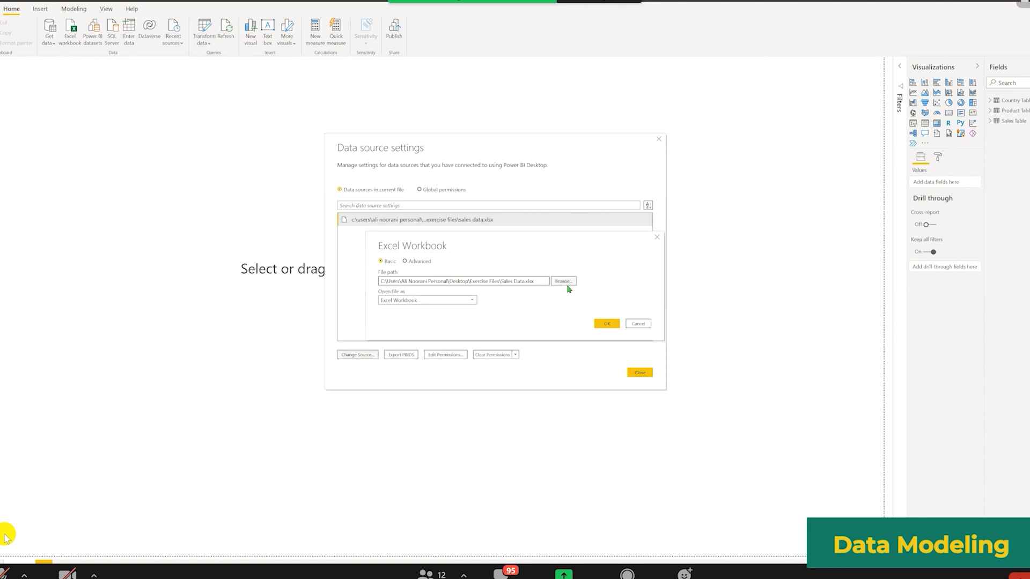
{"action": "left_click", "coordinate": [626, 279]}
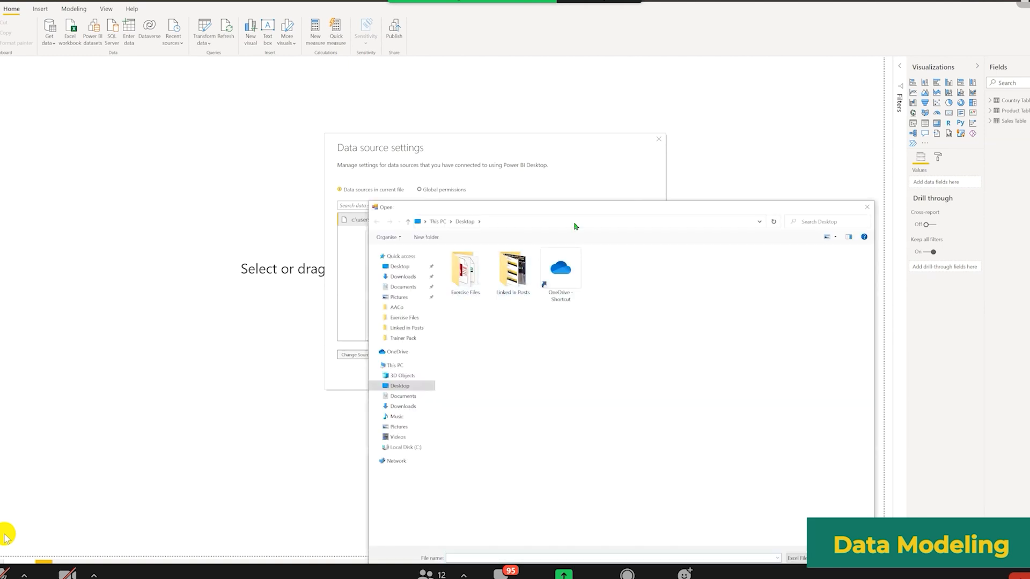
{"action": "double_click", "coordinate": [461, 280]}
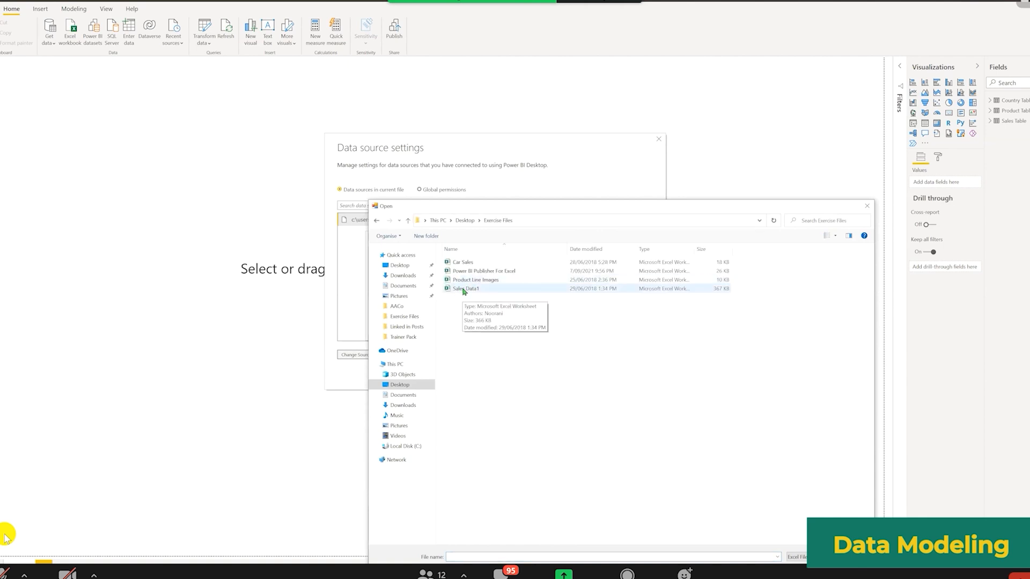
{"action": "double_click", "coordinate": [464, 290]}
{"action": "left_click", "coordinate": [608, 323]}
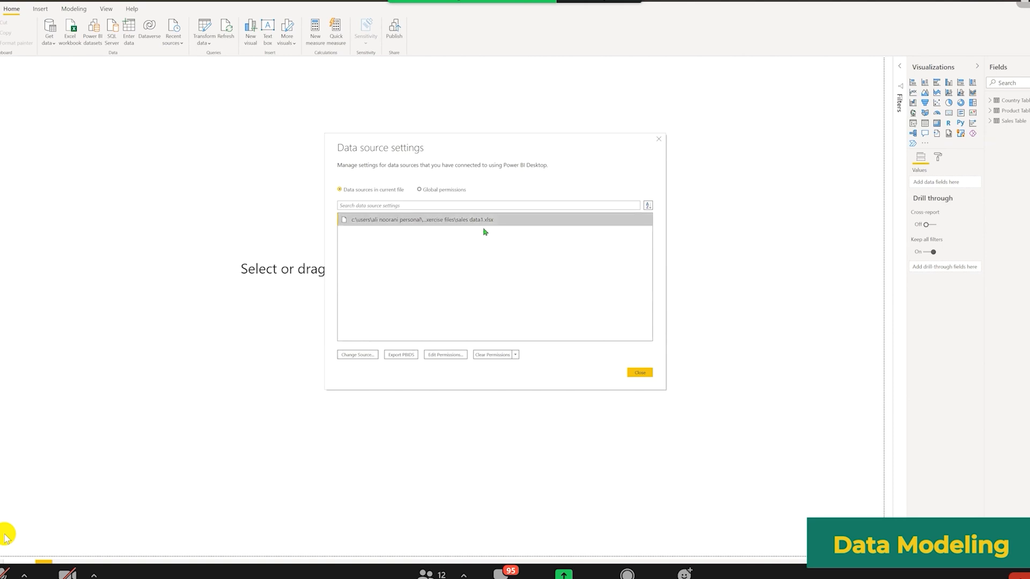
{"action": "left_click", "coordinate": [640, 373]}
{"action": "left_click", "coordinate": [223, 32]}
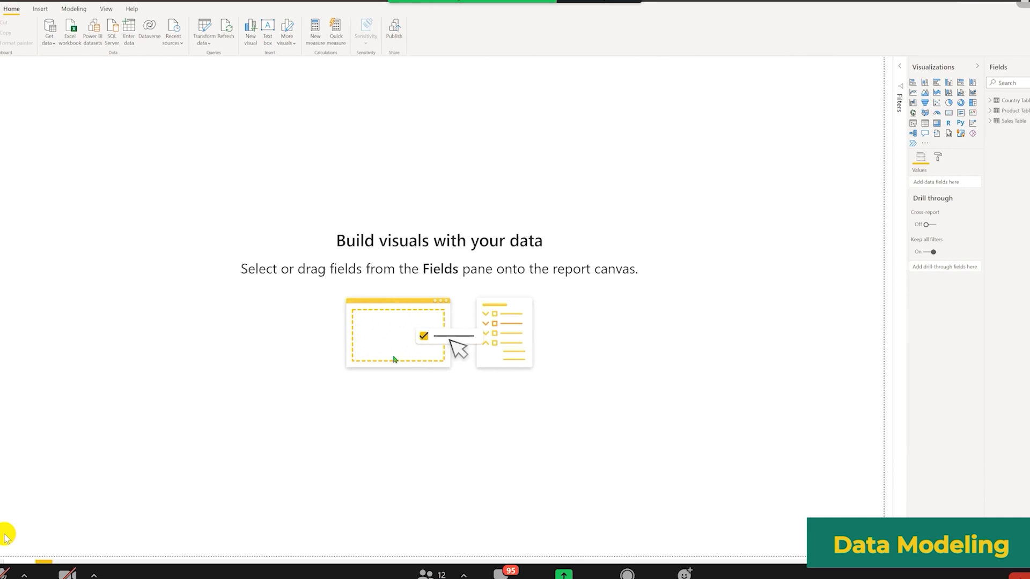
- Rename the Sales Data1 workbook in the Exercise Files folder back to Sales Data
{"action": "key", "text": "alt+Tab"}
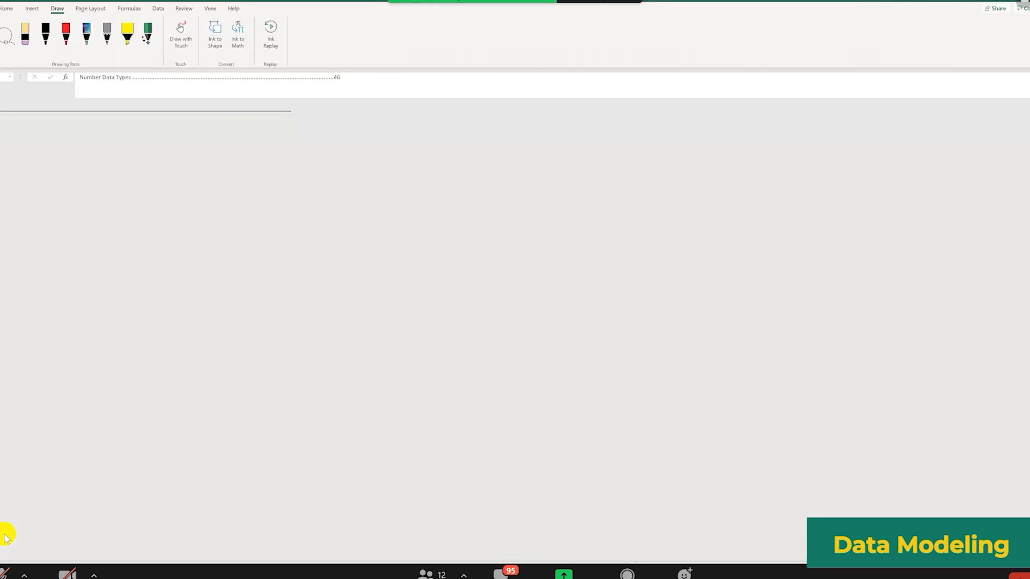
{"action": "key", "text": "alt+Tab"}
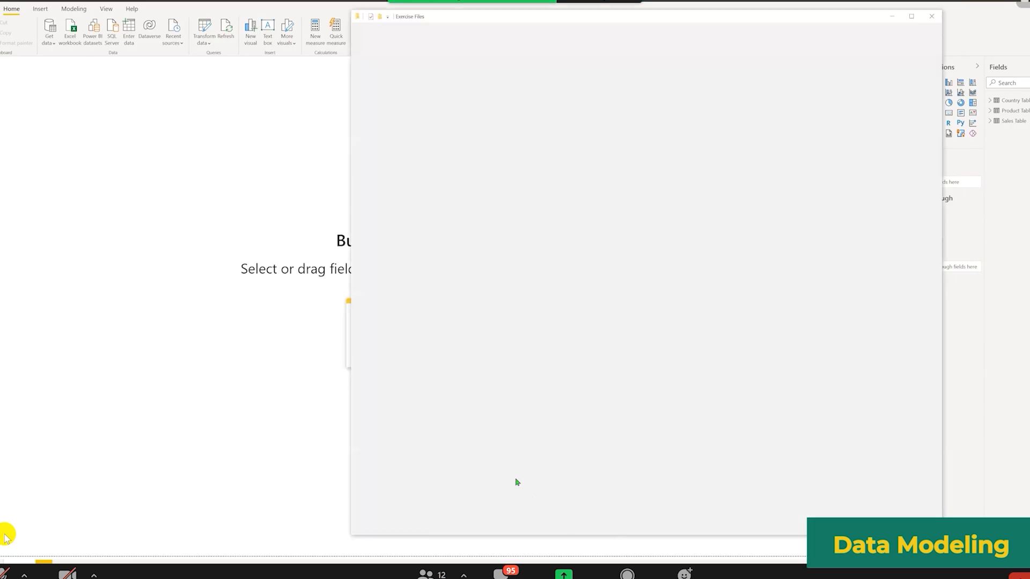
{"action": "key", "text": "F2"}
{"action": "key", "text": "End"}
{"action": "key", "text": "BackSpace"}
{"action": "key", "text": "Return"}
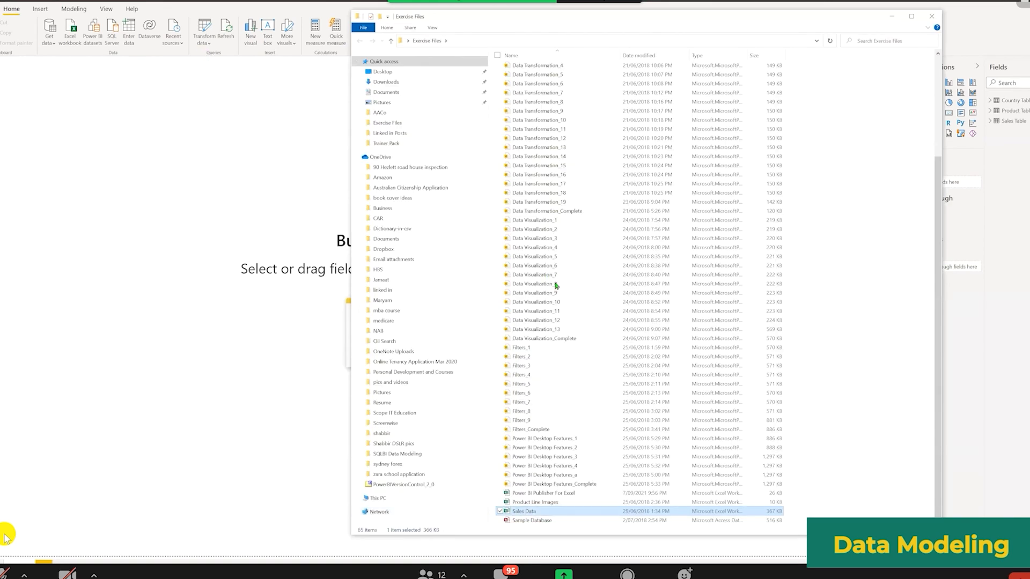
- Point the report's data source back to Sales Data.xlsx in the Exercise Files folder
{"action": "key", "text": "alt+Tab"}
{"action": "right_click", "coordinate": [507, 244]}
{"action": "left_click", "coordinate": [523, 252]}
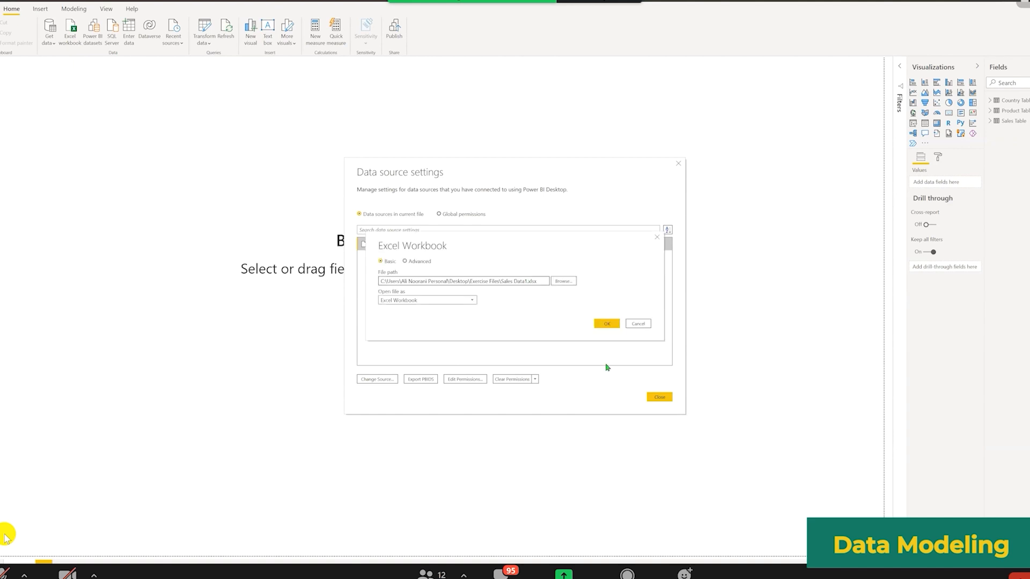
{"action": "left_click", "coordinate": [605, 325]}
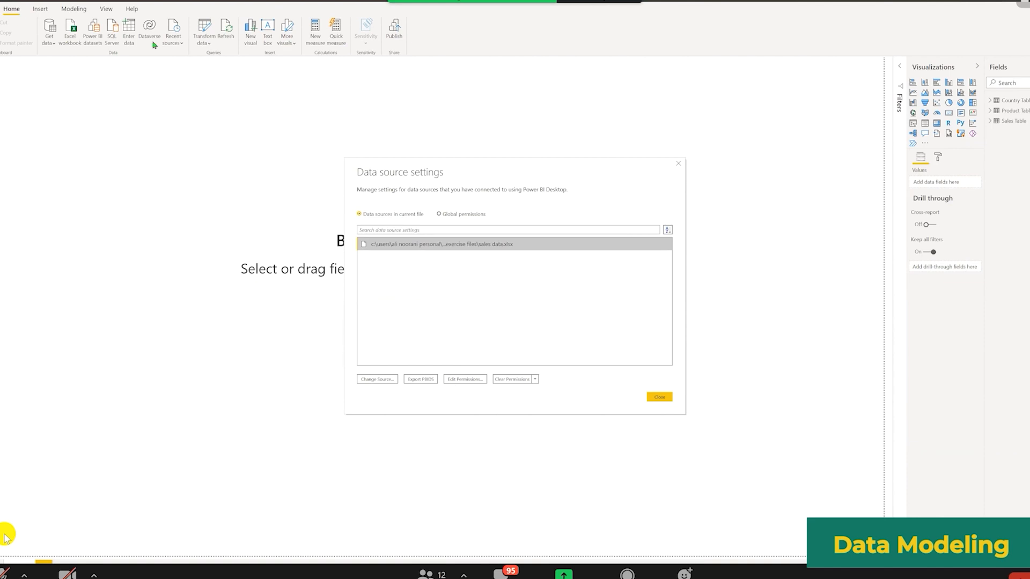
{"action": "left_click", "coordinate": [213, 31]}
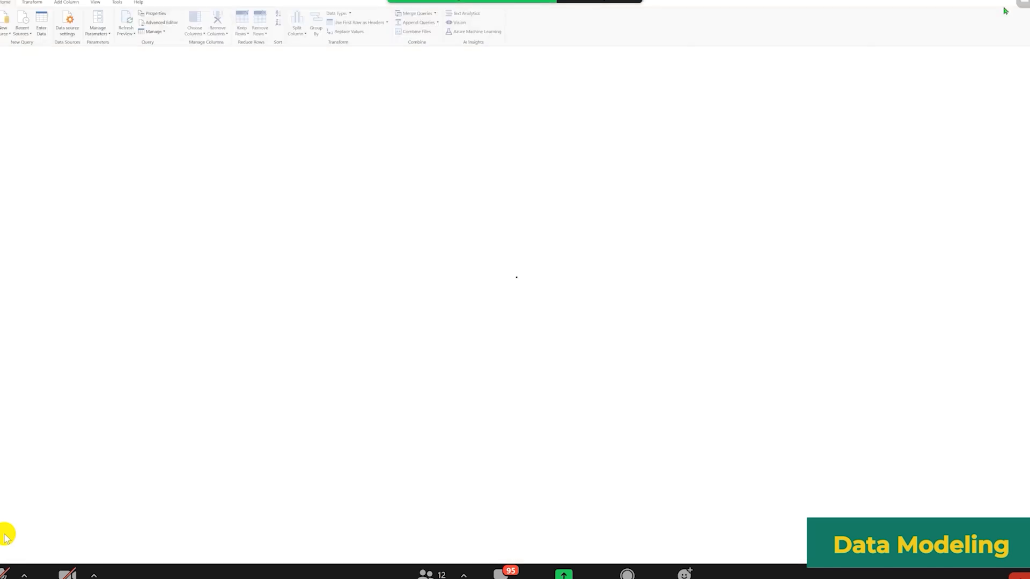
{"action": "left_click", "coordinate": [1026, 1]}
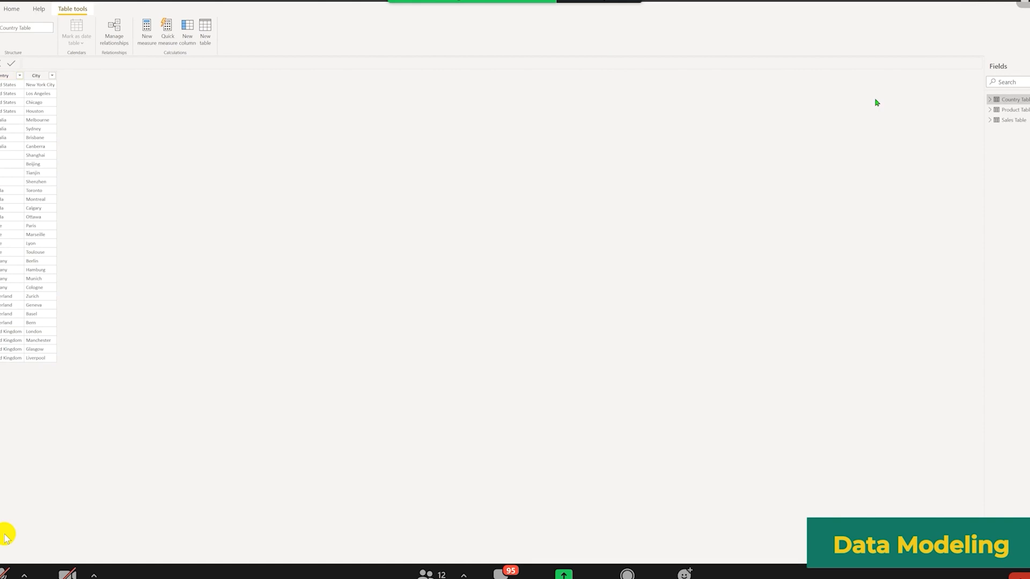
- Examine the rows and columns of the Product Table and the Sales Table in the data view
{"action": "left_click", "coordinate": [1004, 111]}
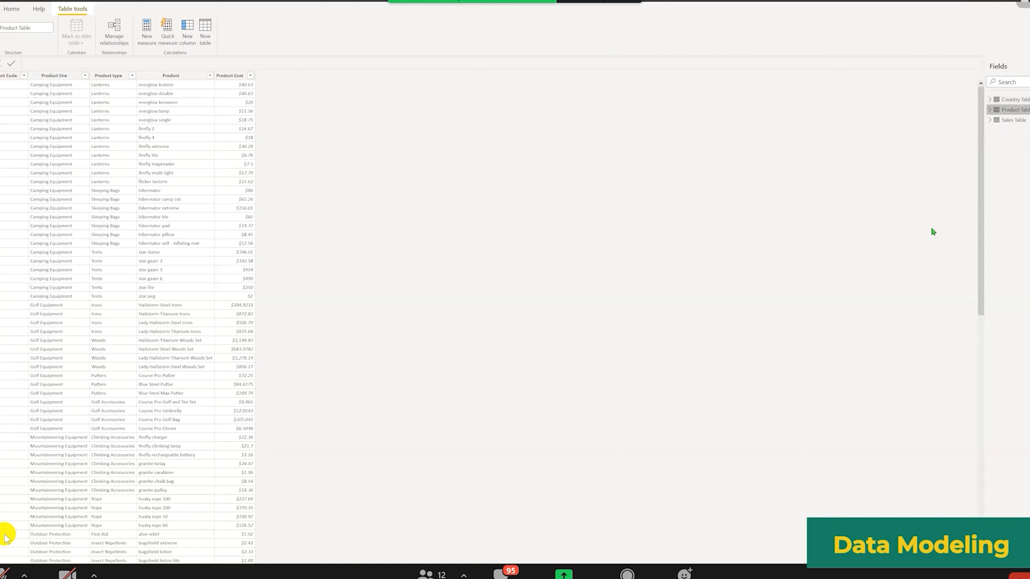
{"action": "key", "text": "Down"}
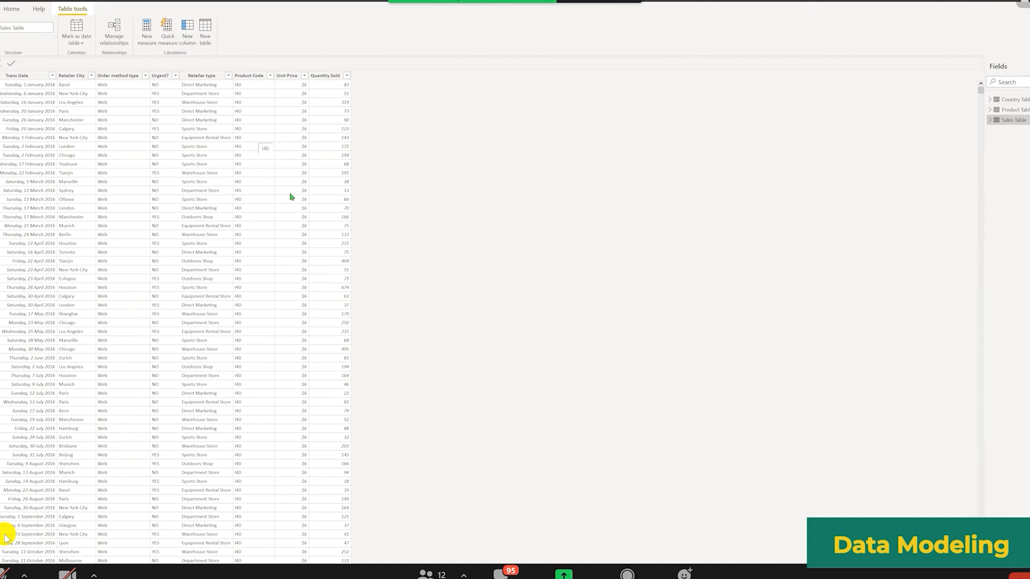
{"action": "scroll", "coordinate": [949, 152], "scroll_direction": "down", "scroll_amount": 6}
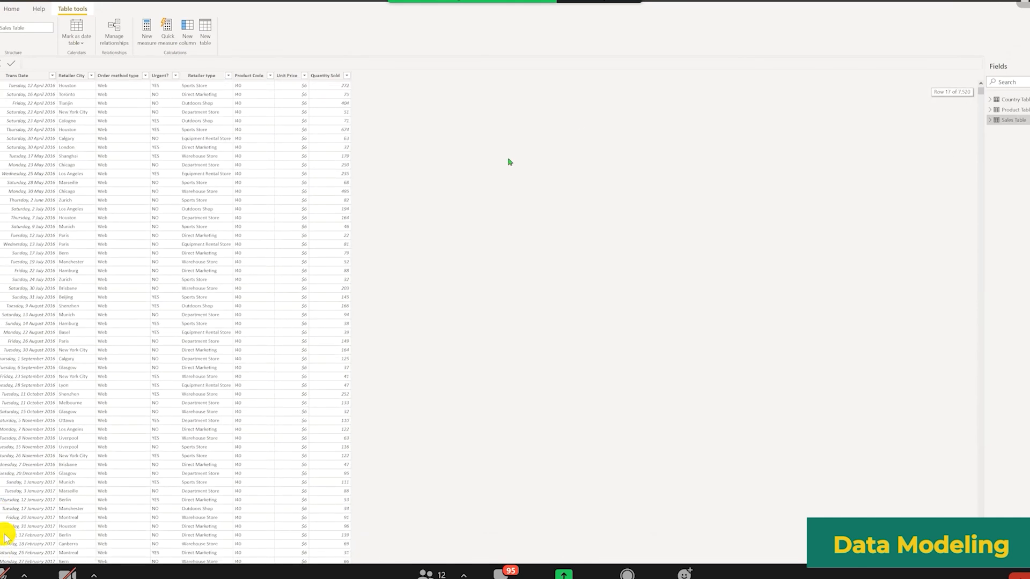
- Examine the transaction records of the Sales Table further down and return to its first rows
{"action": "scroll", "coordinate": [923, 126], "scroll_direction": "down", "scroll_amount": 2}
{"action": "scroll", "coordinate": [962, 108], "scroll_direction": "down", "scroll_amount": 5}
{"action": "scroll", "coordinate": [960, 107], "scroll_direction": "down", "scroll_amount": 5}
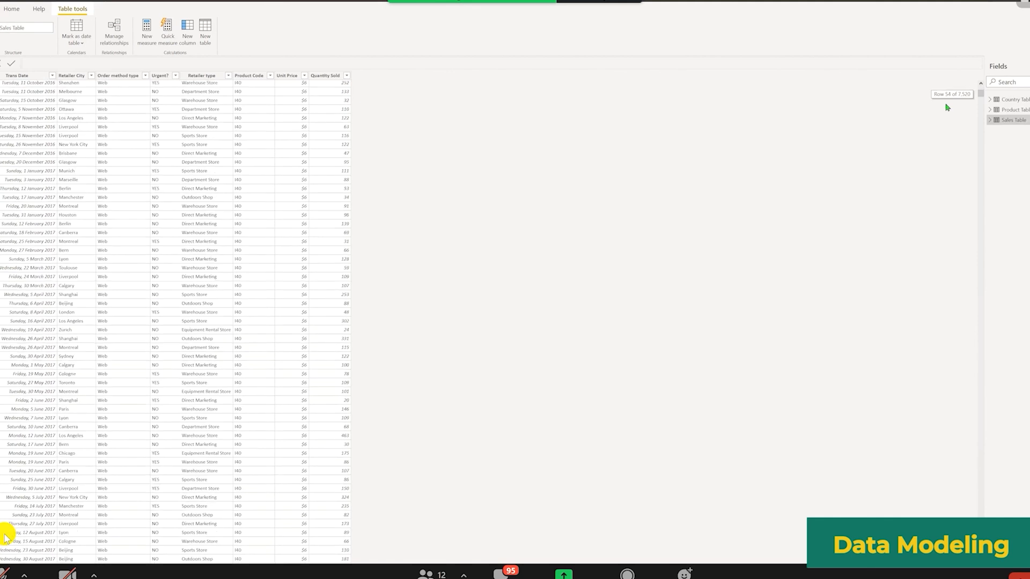
{"action": "scroll", "coordinate": [947, 107], "scroll_direction": "down", "scroll_amount": 1}
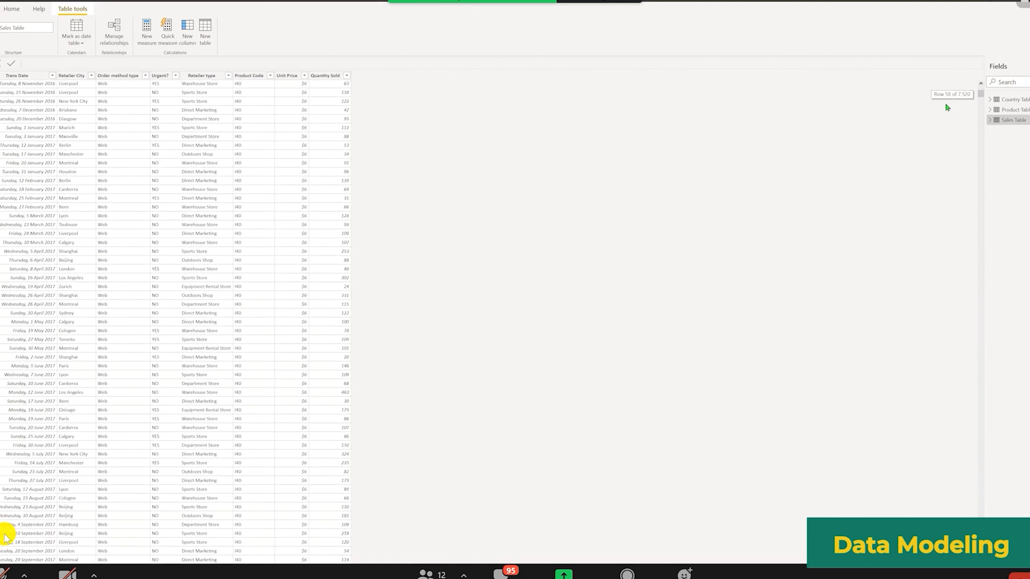
{"action": "scroll", "coordinate": [946, 107], "scroll_direction": "down", "scroll_amount": 6}
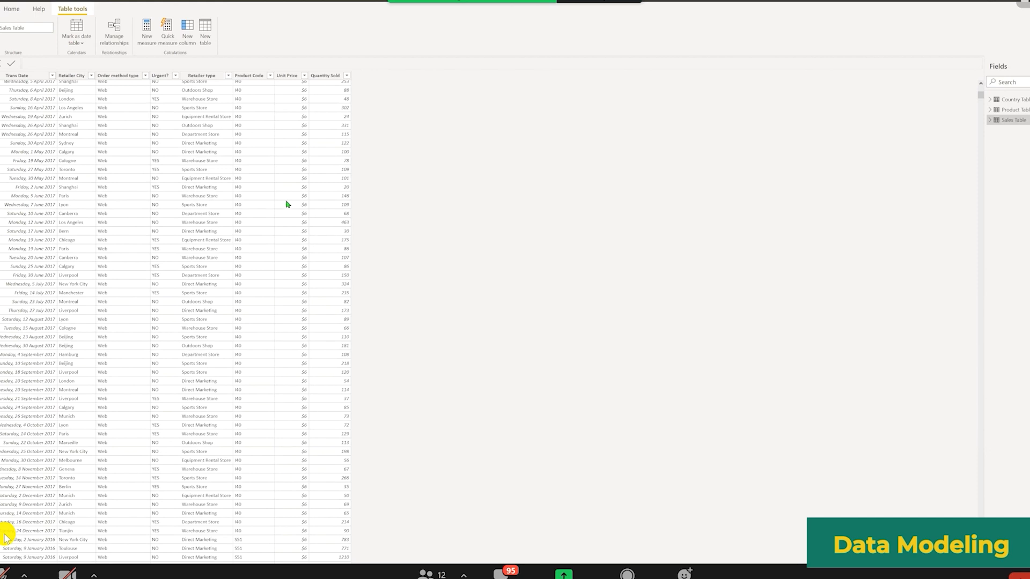
{"action": "scroll", "coordinate": [287, 204], "scroll_direction": "up", "scroll_amount": 5}
{"action": "scroll", "coordinate": [287, 204], "scroll_direction": "up", "scroll_amount": 8}
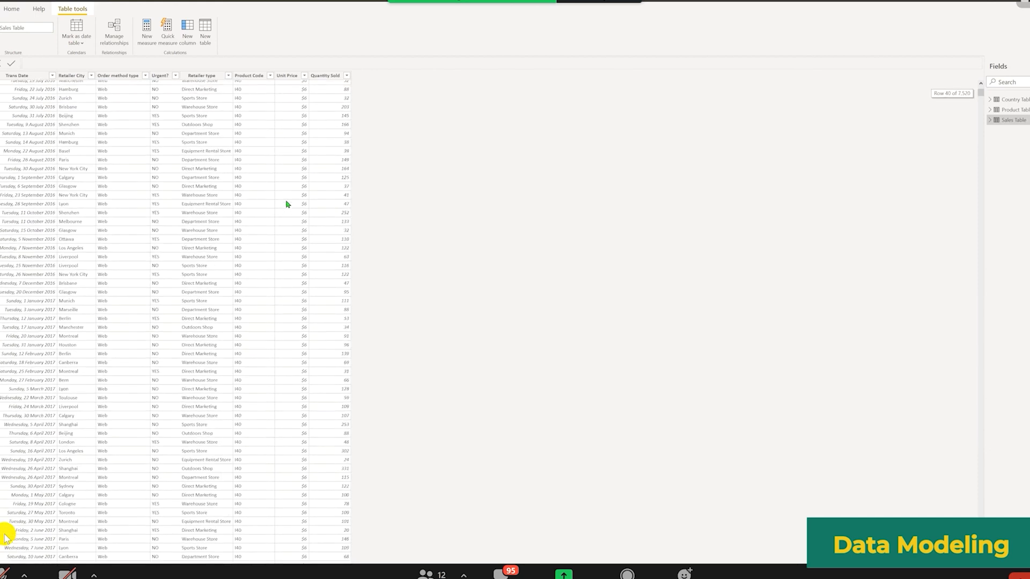
{"action": "scroll", "coordinate": [287, 204], "scroll_direction": "up", "scroll_amount": 5}
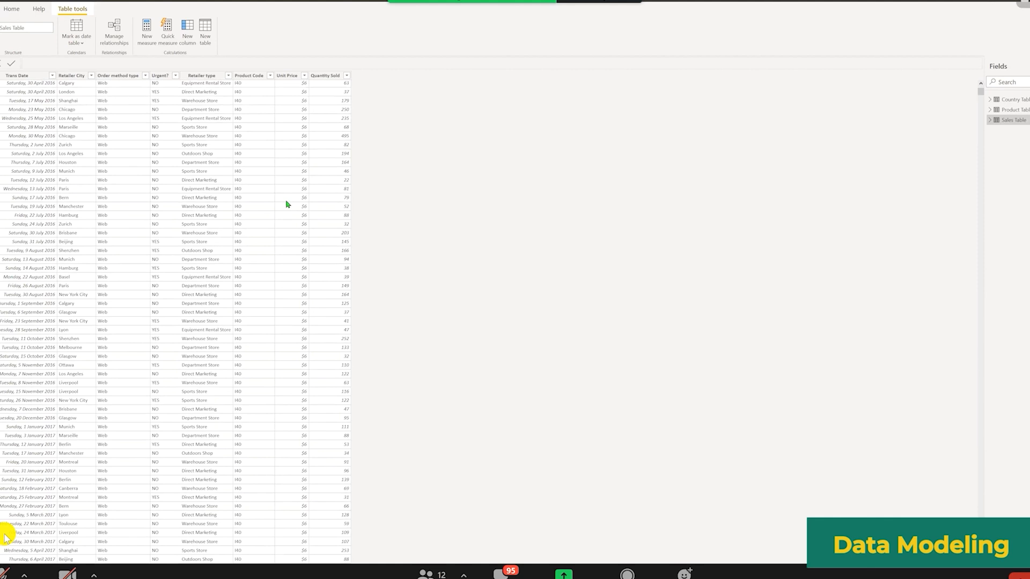
{"action": "scroll", "coordinate": [287, 203], "scroll_direction": "up", "scroll_amount": 5}
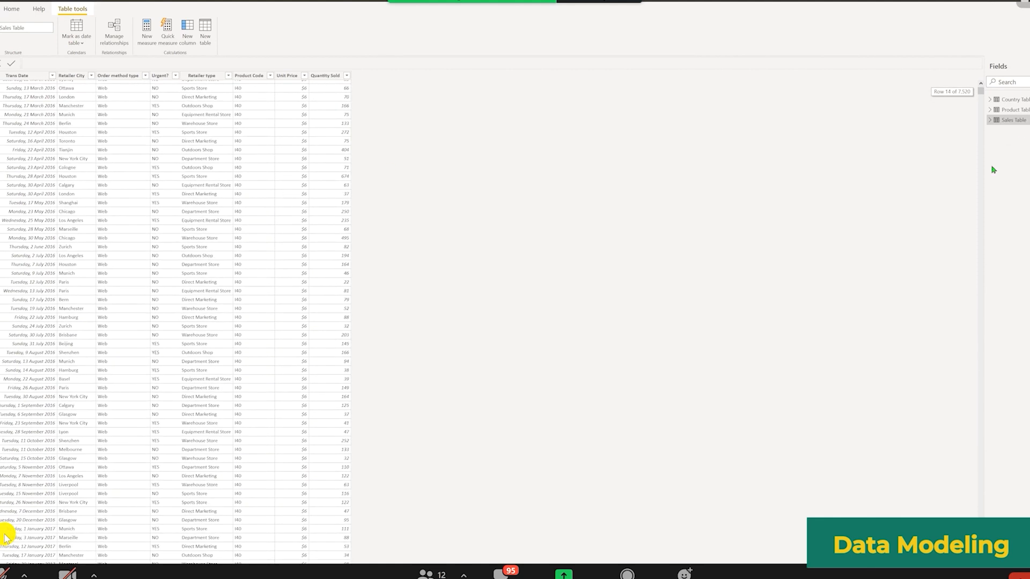
{"action": "scroll", "coordinate": [392, 104], "scroll_direction": "up", "scroll_amount": 4}
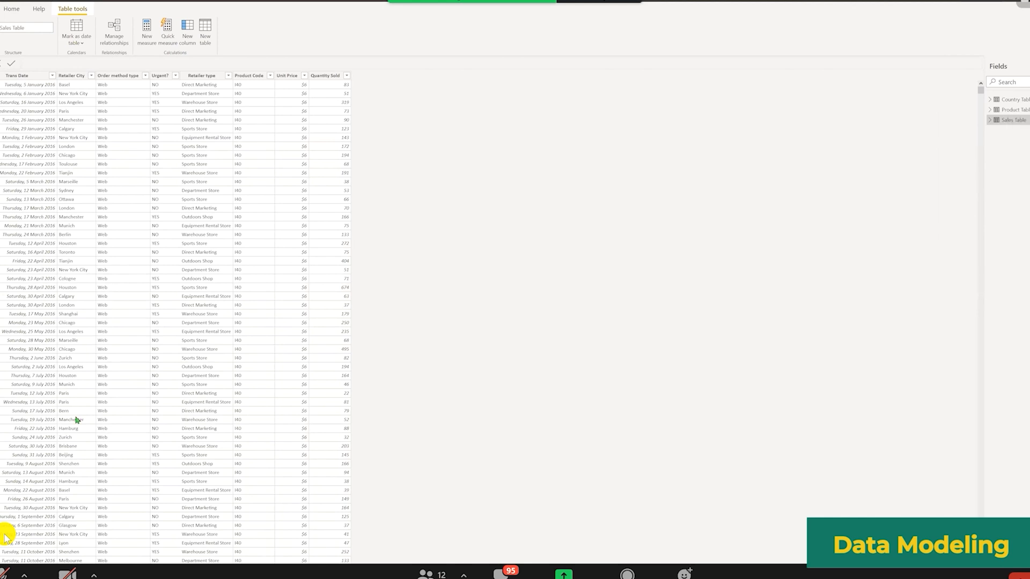
- Paste the copied Sales Table data into a new blank Excel workbook
{"action": "key", "text": "super+s"}
{"action": "type", "text": "exc"}
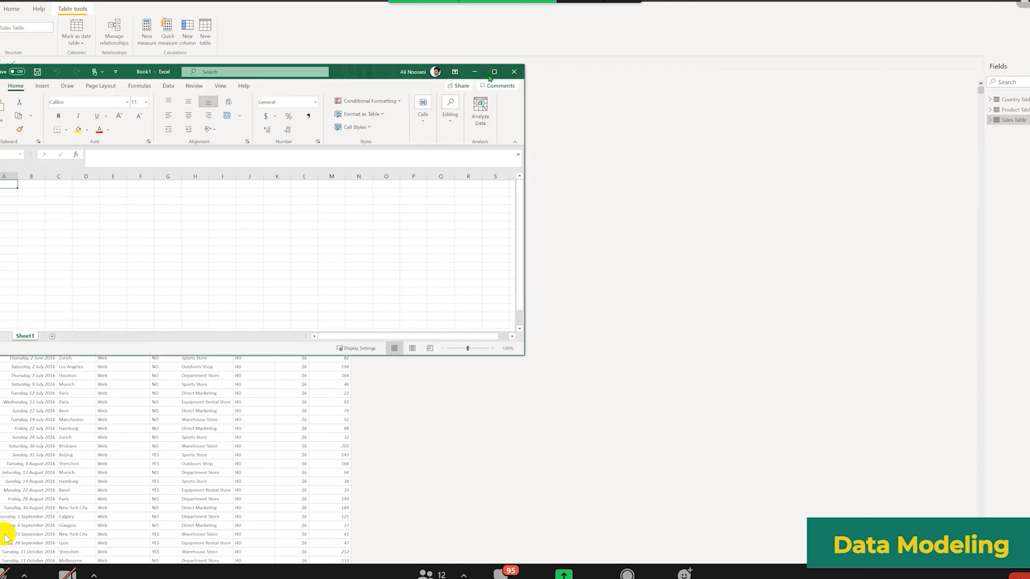
{"action": "key", "text": "ctrl+v"}
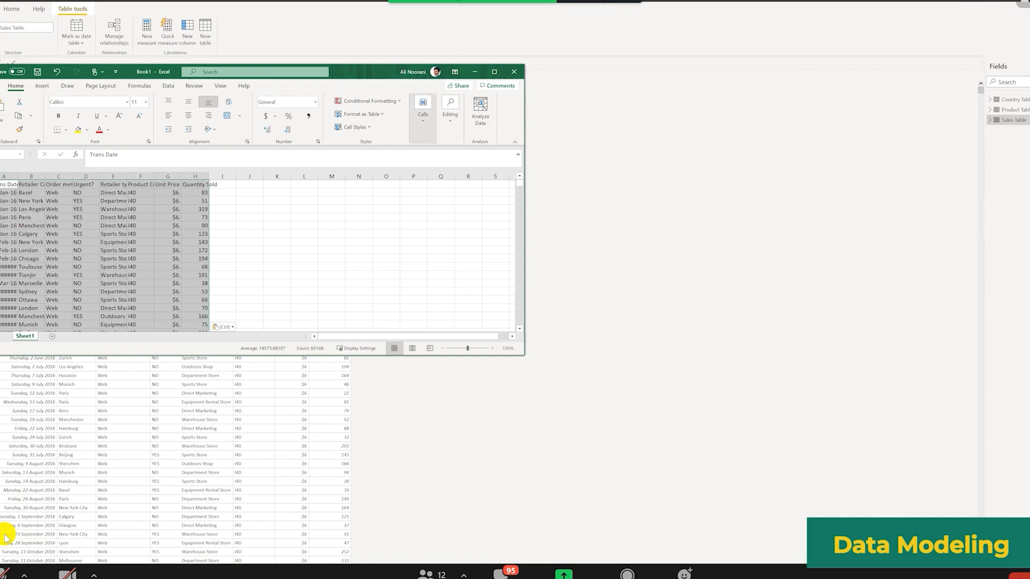
{"action": "double_click", "coordinate": [175, 72]}
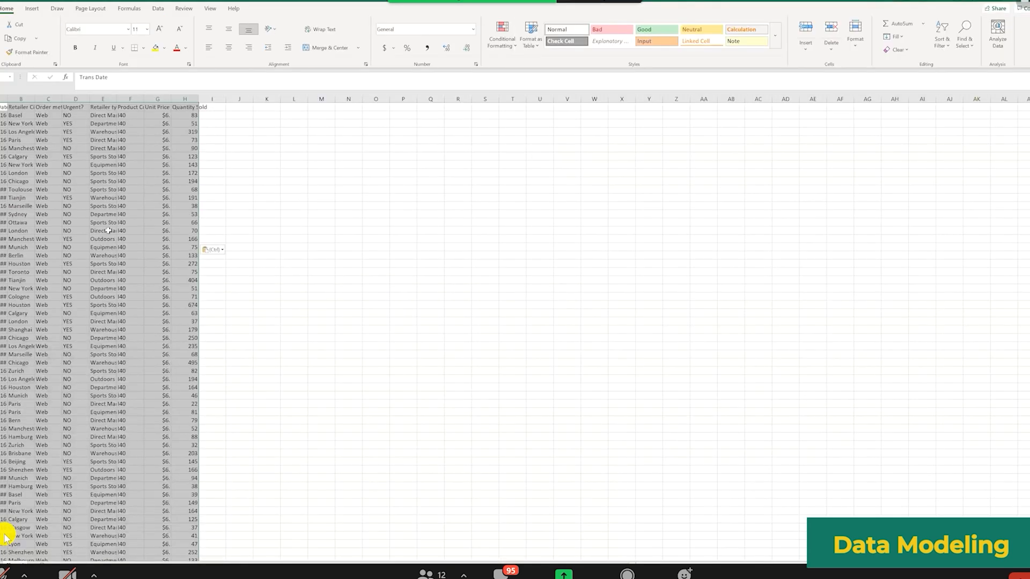
{"action": "key", "text": "ctrl+Home"}
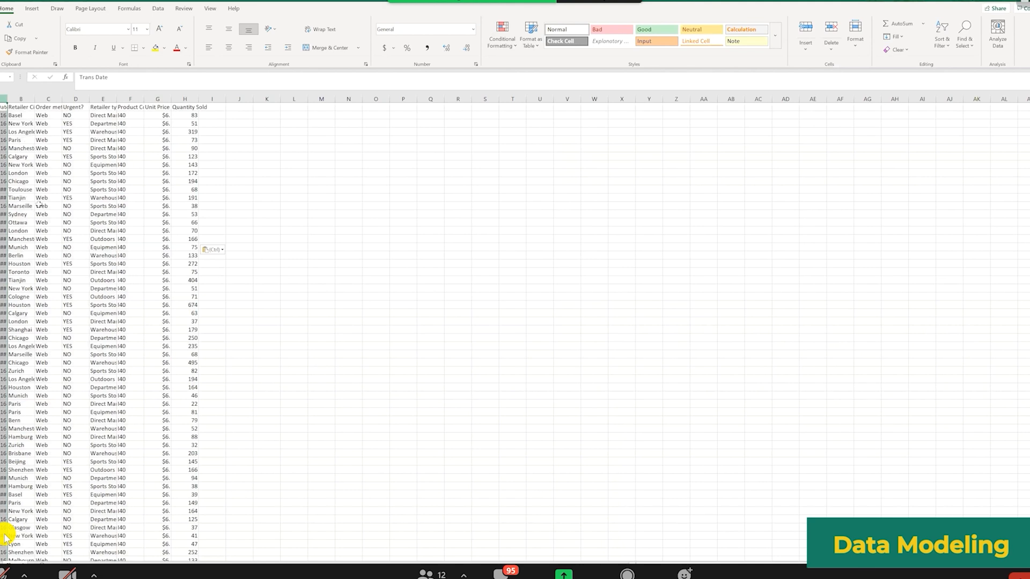
- Fit the pasted sales columns' widths to their contents and close the workbook without saving
{"action": "key", "text": "ctrl+a"}
{"action": "key", "text": "alt+h"}
{"action": "key", "text": "o"}
{"action": "key", "text": "i"}
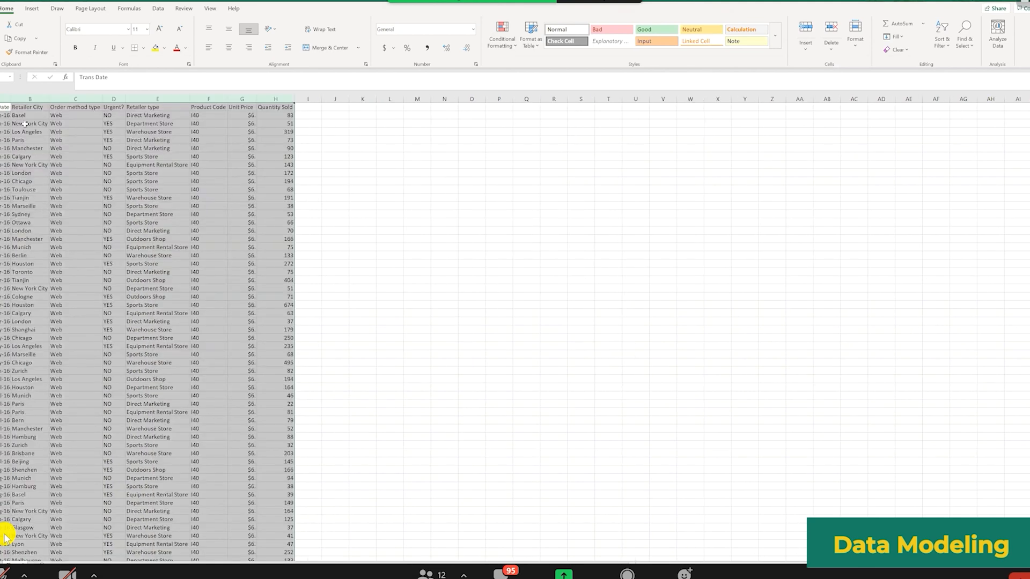
{"action": "left_click", "coordinate": [157, 181]}
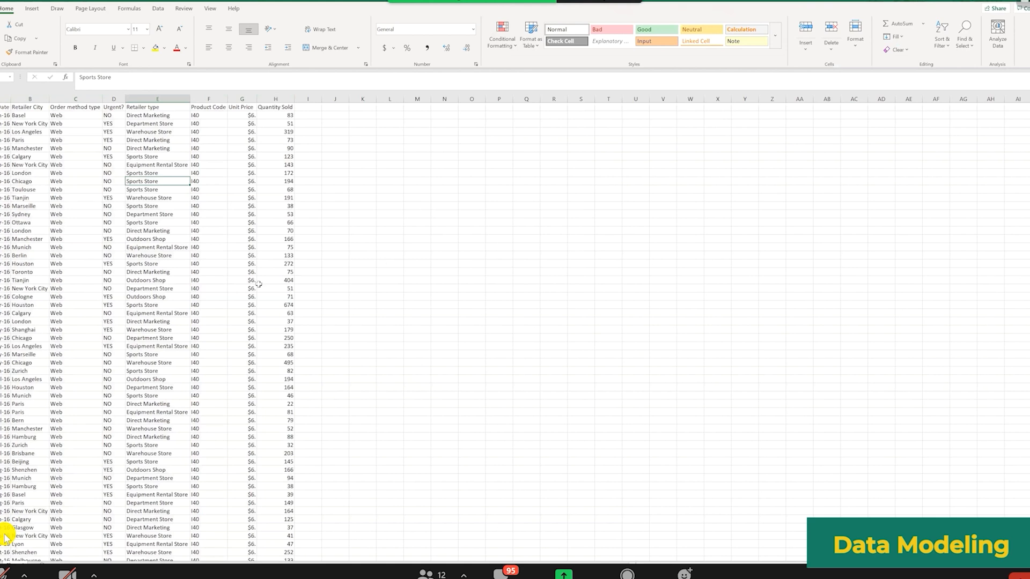
{"action": "key", "text": "ctrl+w"}
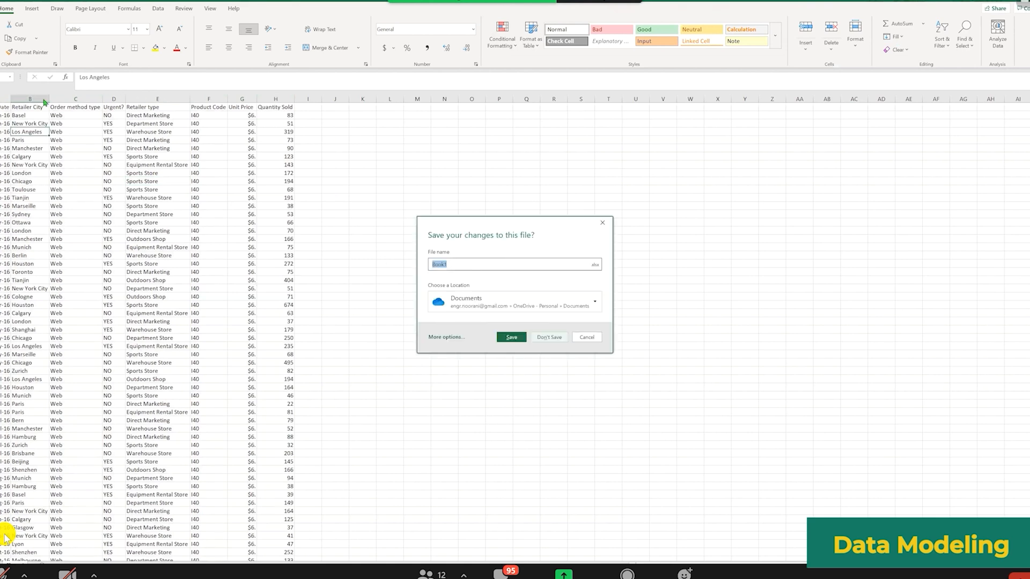
{"action": "key", "text": "n"}
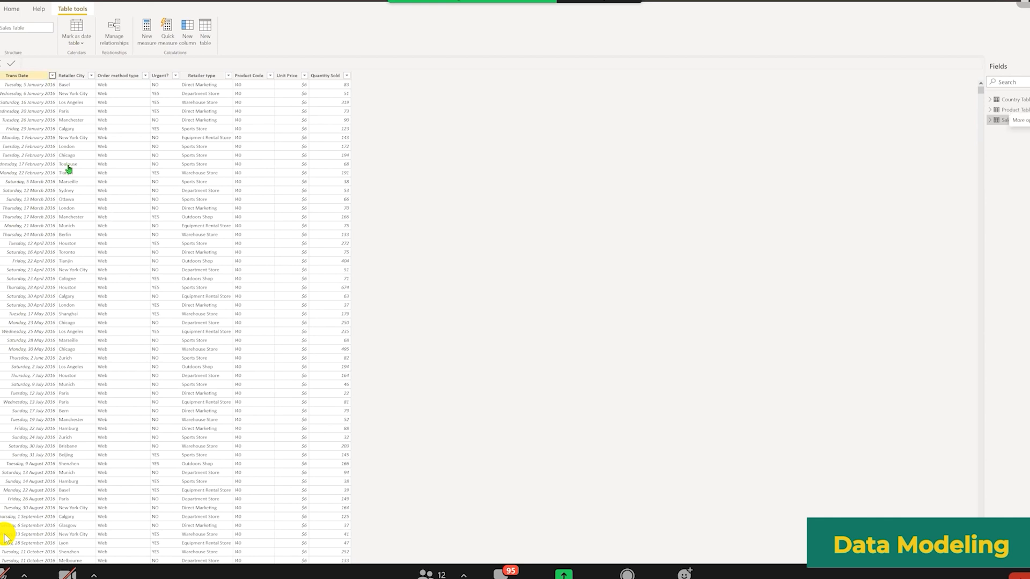
- Check the first and last dates in the Trans Date column's filter list without applying a filter
{"action": "left_click", "coordinate": [21, 75]}
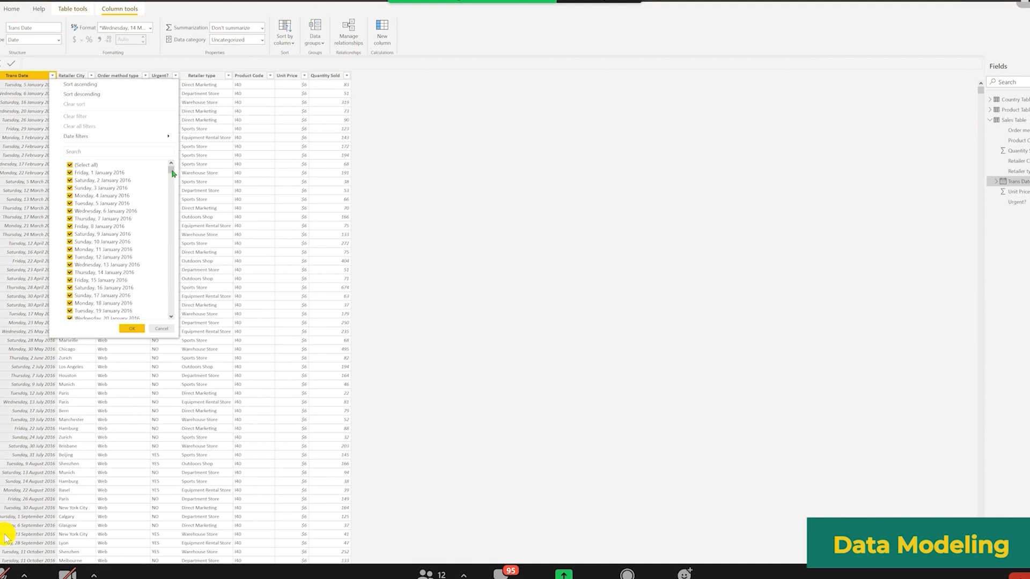
{"action": "left_click", "coordinate": [168, 315]}
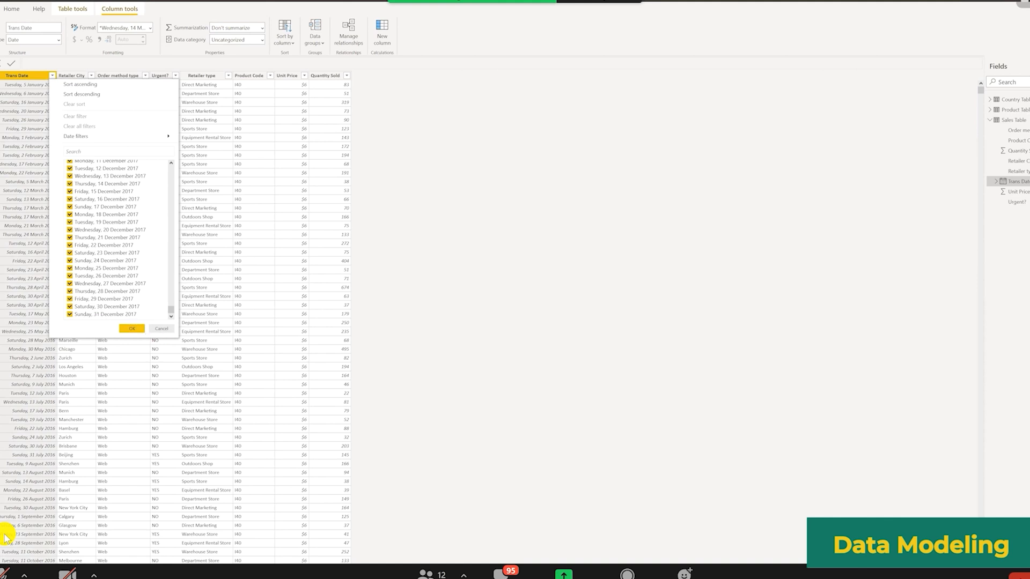
{"action": "left_click", "coordinate": [161, 328]}
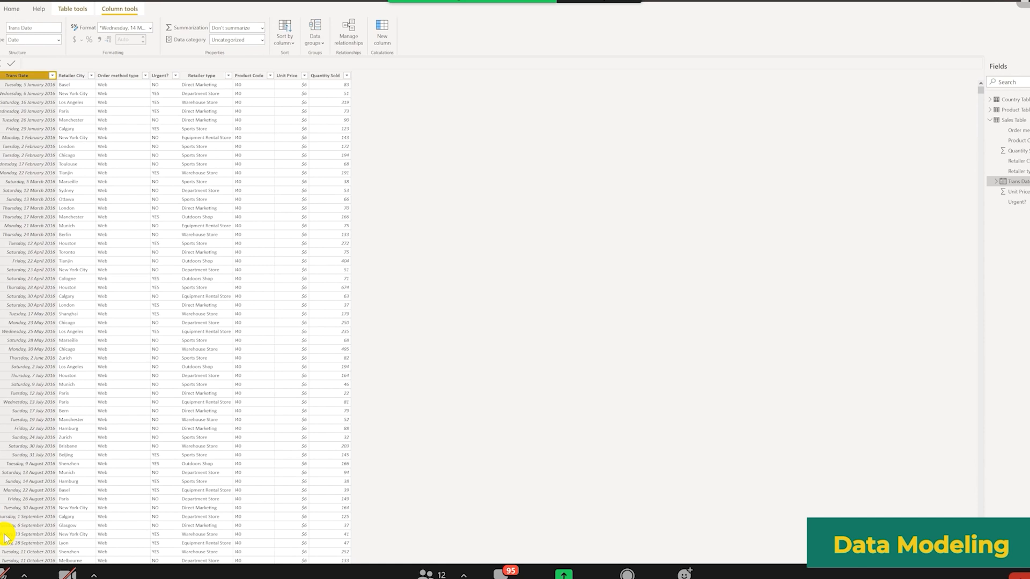
- In the source sales workbook in Excel, append a copy of the last six sales rows, Cologne to Sydney, below the data
{"action": "double_click", "coordinate": [523, 511]}
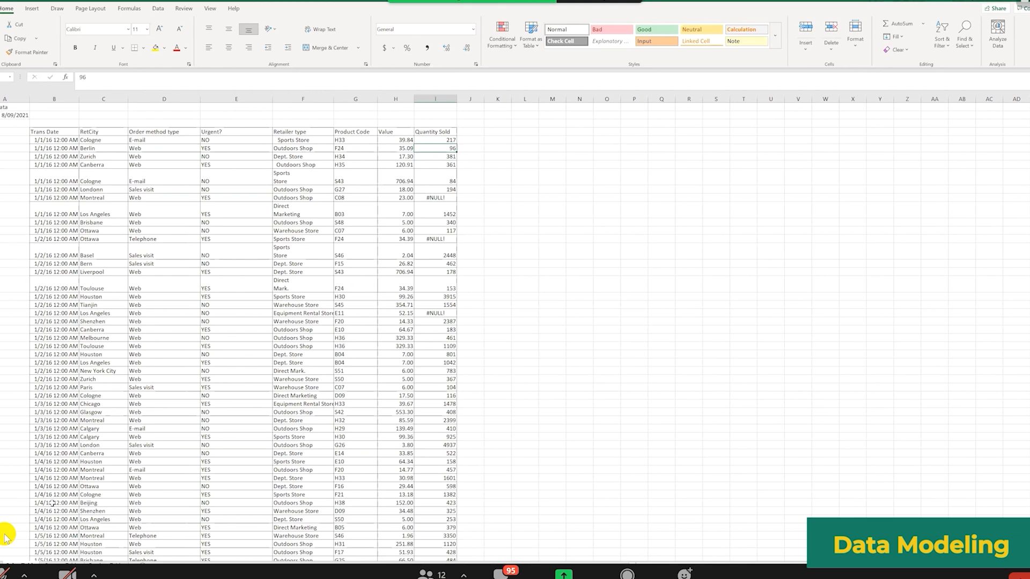
{"action": "left_click", "coordinate": [68, 495]}
{"action": "key", "text": "ctrl+Down"}
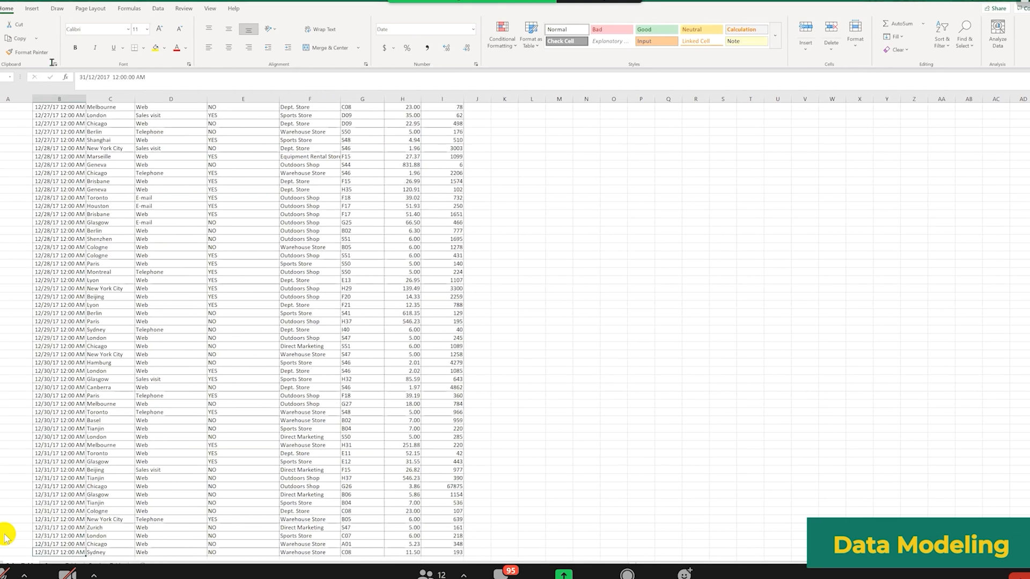
{"action": "type", "text": "12/31/17 12:00 AM\tCologne\tWeb\tNO\tDept. Store\tC08\t23.00\t107 12/31/17 12:00 AM\tNew York City\tTelephone\tYES\tWarehouse Store\tB05\t6.00\t639 12/31/17 12:00 AM\tZurich\tWeb\tNO\tDirect Marketing\tS47\t5.00\t161 12/31/17 12:00 AM\tLondon\tWeb\tNO\tSports Store\tC07\t6.00\t218 12/31/17 12:00 AM\tChicago\tWeb\tNO\tWarehouse Store\tA01\t5.23\t348 12/31/17 12:00 AM\tSydney\tWeb\tNO\tWarehouse Store\tC08\t11.50\t193"}
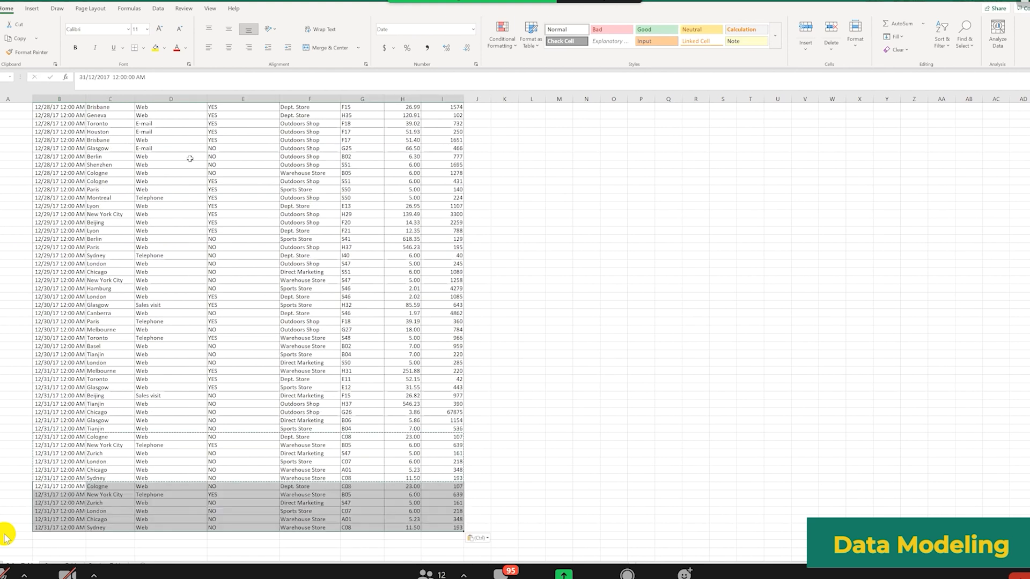
{"action": "key", "text": "Return"}
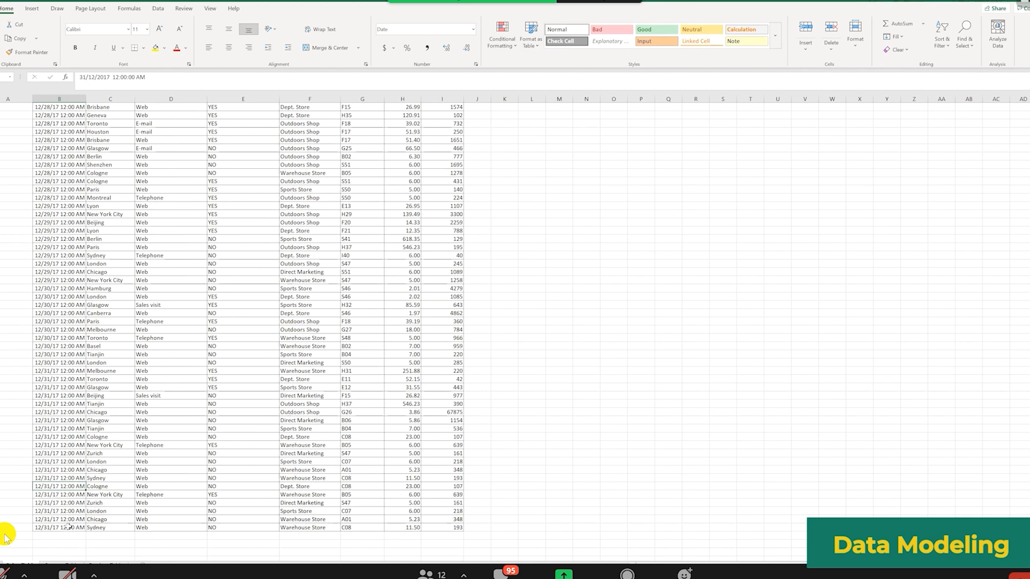
- Set the Trans Date of the six copied rows to 31/12/2019 and highlight those dates in yellow
{"action": "type", "text": "31/12/2019"}
{"action": "key", "text": "Return"}
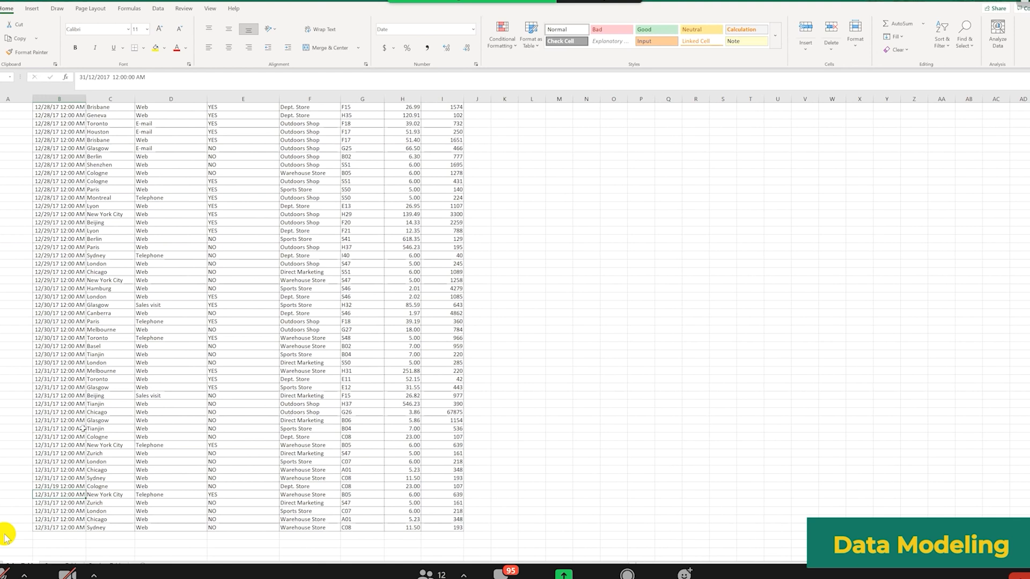
{"action": "left_click", "coordinate": [59, 527], "text": "shift"}
{"action": "type", "text": "12/31/19 12:00 AM 12/31/19 12:00 AM 12/31/19 12:00 AM 12/31/19 12:00 AM 12/31/19 12:00 AM"}
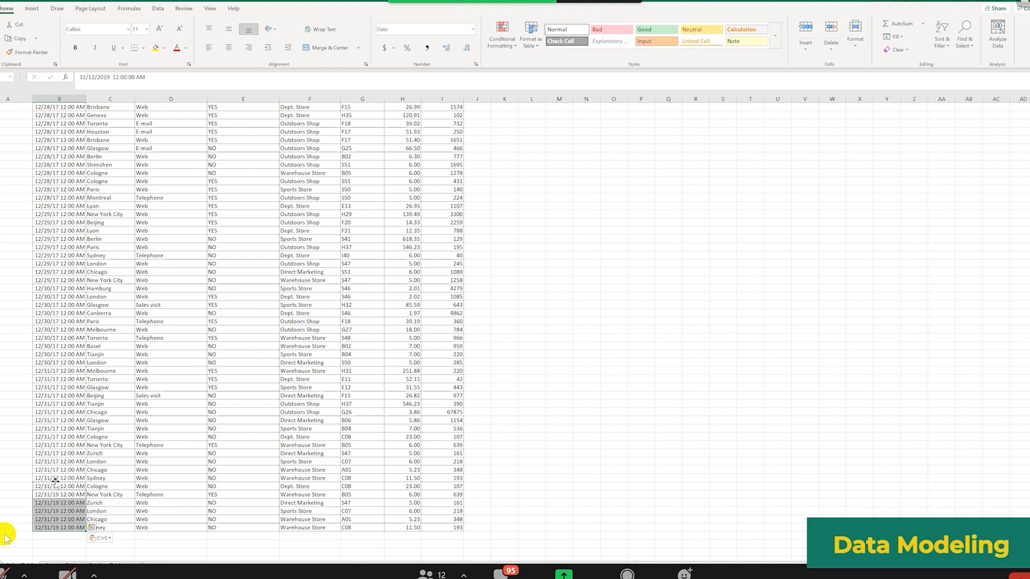
{"action": "left_click_drag", "start_coordinate": [59, 487], "coordinate": [110, 527]}
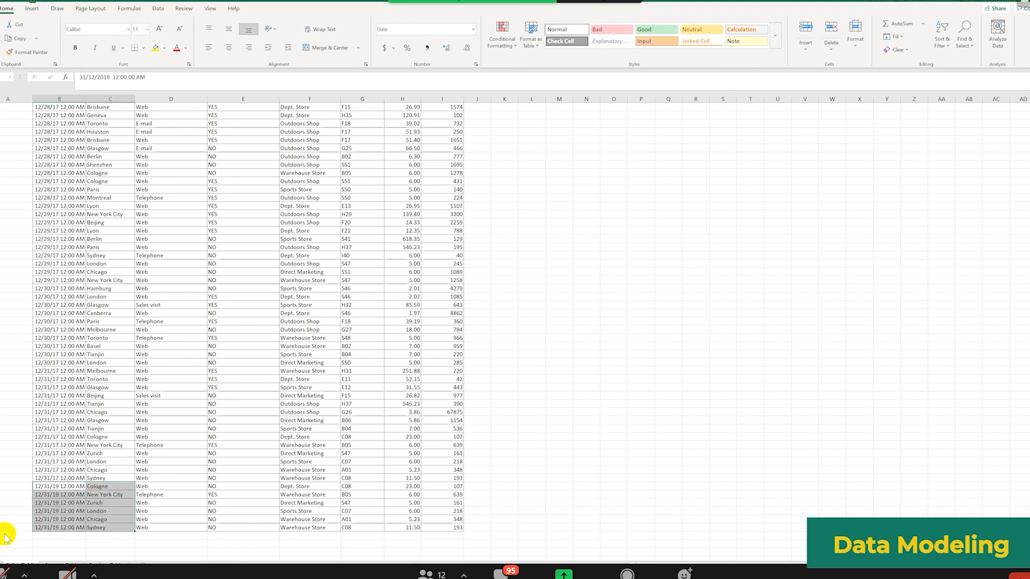
{"action": "key", "text": "ctrl+v"}
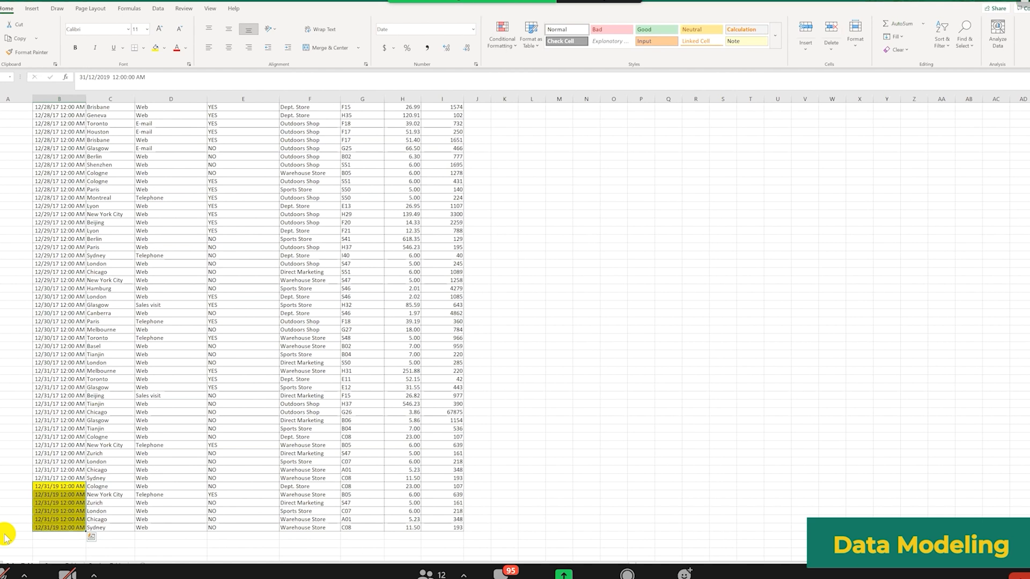
{"action": "key", "text": "Escape"}
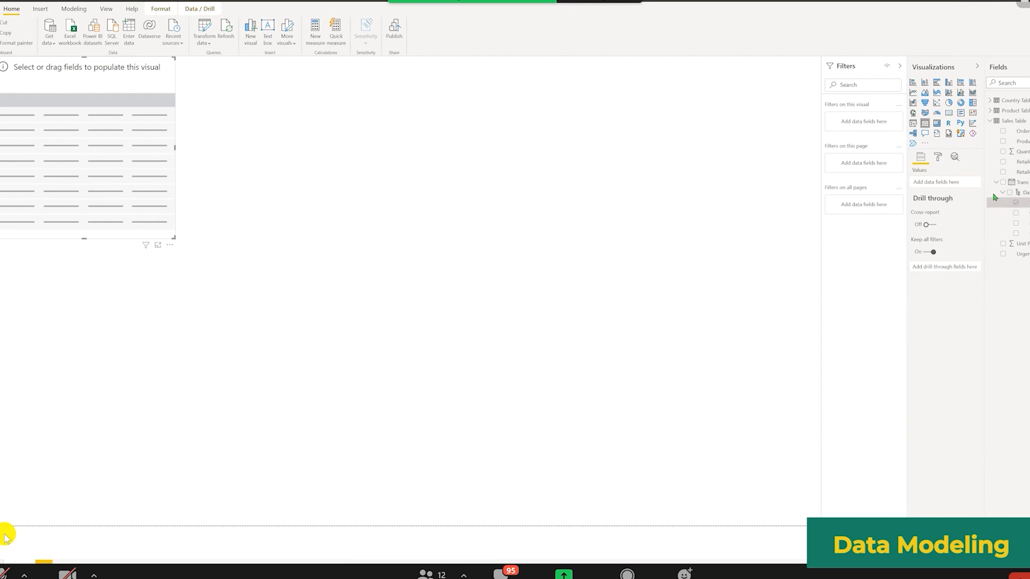
- In the Power BI report, add the Year and Month levels of Trans Date to the empty table visual
{"action": "left_click", "coordinate": [1016, 203]}
{"action": "left_click", "coordinate": [1016, 223]}
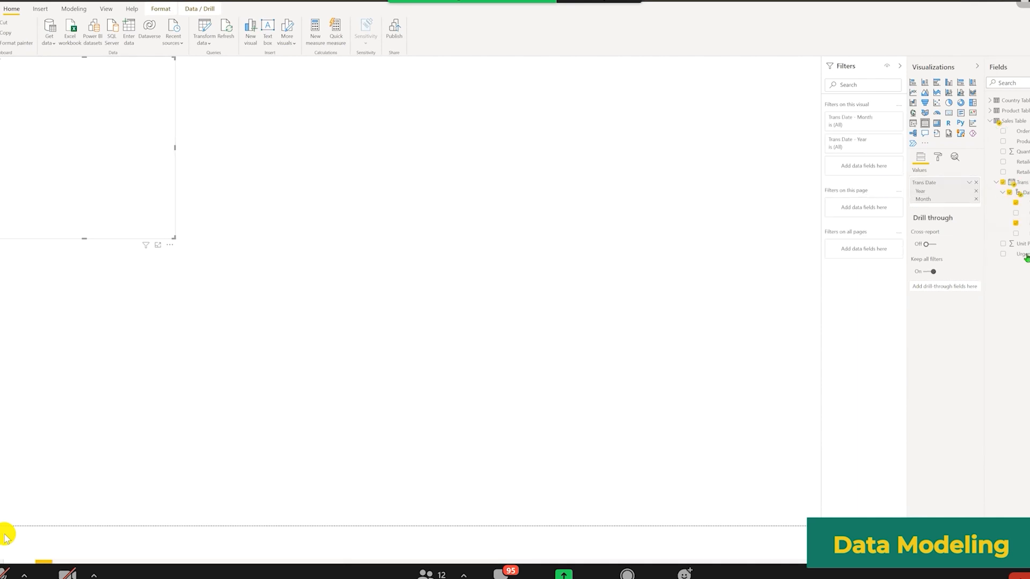
{"action": "left_click", "coordinate": [997, 184]}
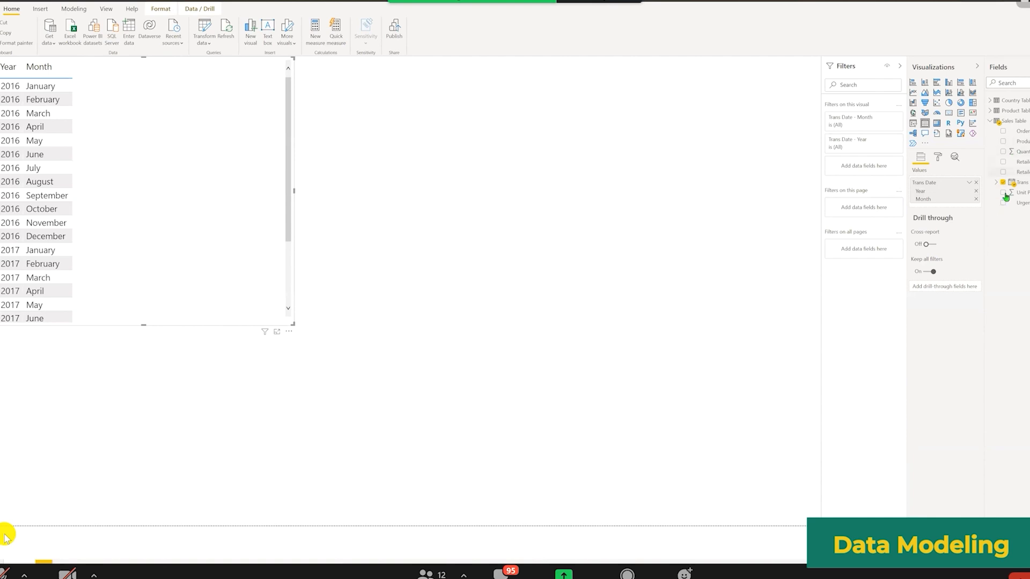
- Convert the table to a matrix and add Product Code as its value, summarized by count
{"action": "left_click_drag", "start_coordinate": [1019, 141], "coordinate": [942, 205]}
{"action": "left_click", "coordinate": [937, 123]}
{"action": "left_click", "coordinate": [969, 228]}
{"action": "left_click", "coordinate": [944, 260]}
{"action": "left_click", "coordinate": [970, 253]}
{"action": "left_click", "coordinate": [895, 345]}
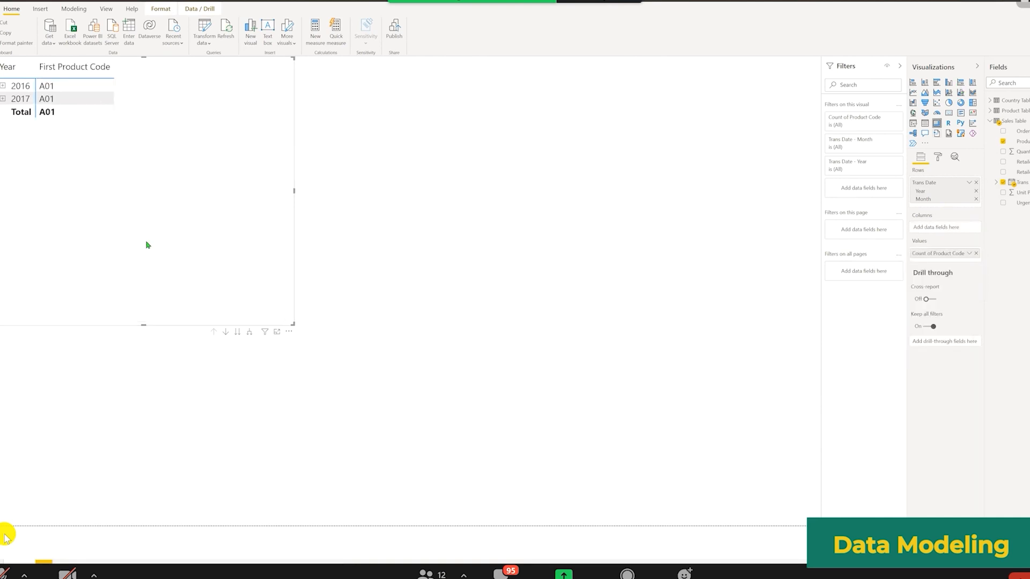
- Try the product code counts as a 100% stacked bar chart and a line chart, and return the visual to a matrix
{"action": "left_click", "coordinate": [960, 82]}
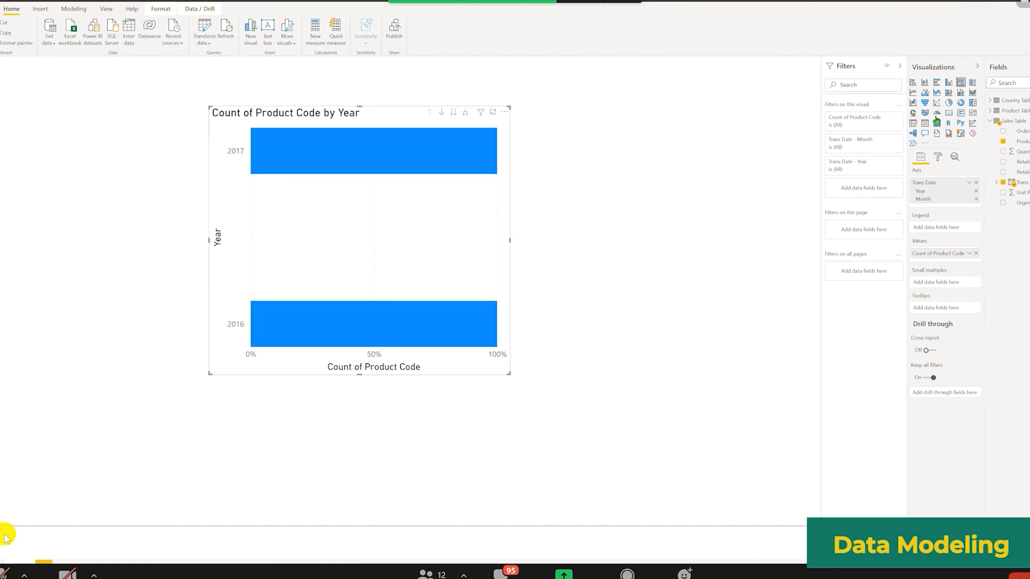
{"action": "left_click", "coordinate": [912, 92]}
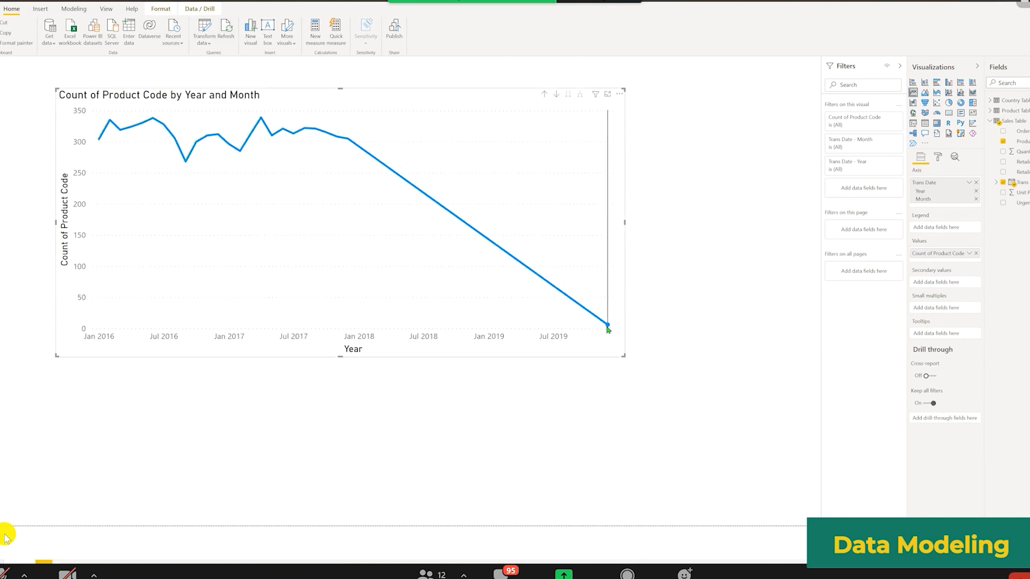
{"action": "mouse_move", "coordinate": [607, 327]}
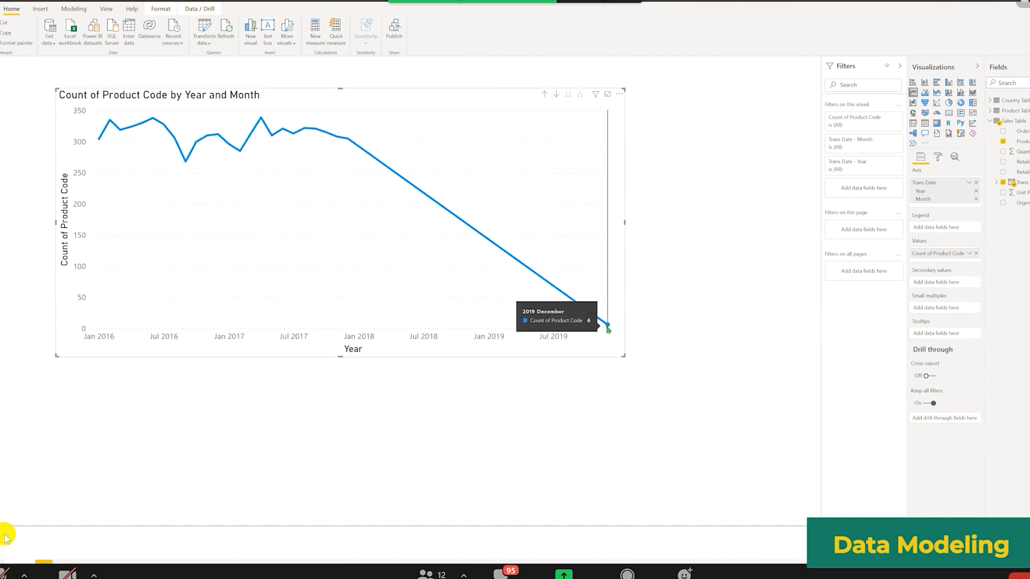
{"action": "left_click", "coordinate": [937, 124]}
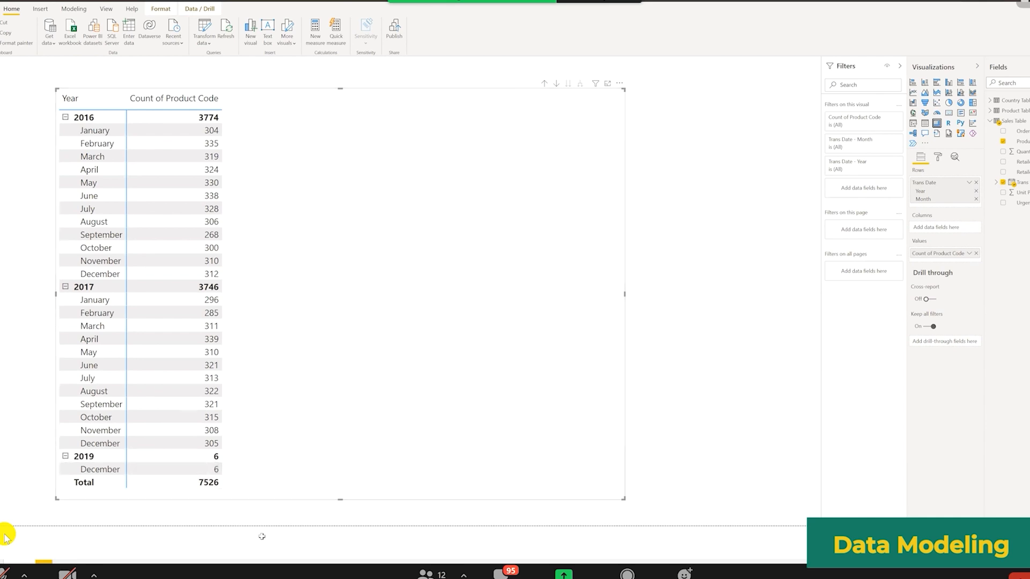
- Add six copied transactions dated 31/12/2021, highlighted in yellow, to the Excel sales data and refresh the enlarged Power BI matrix with them
{"action": "key", "text": "alt+Tab"}
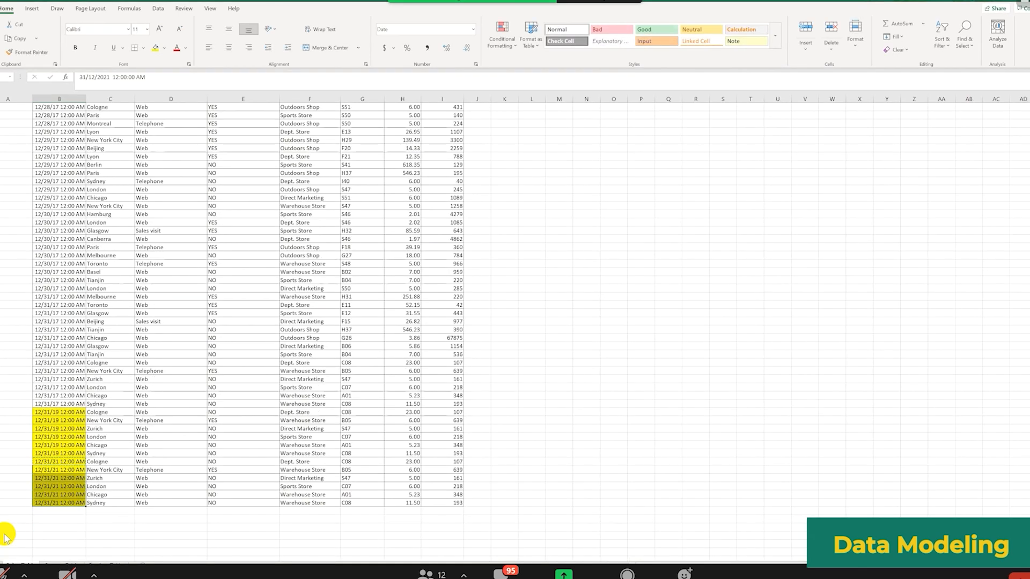
{"action": "left_click", "coordinate": [171, 150]}
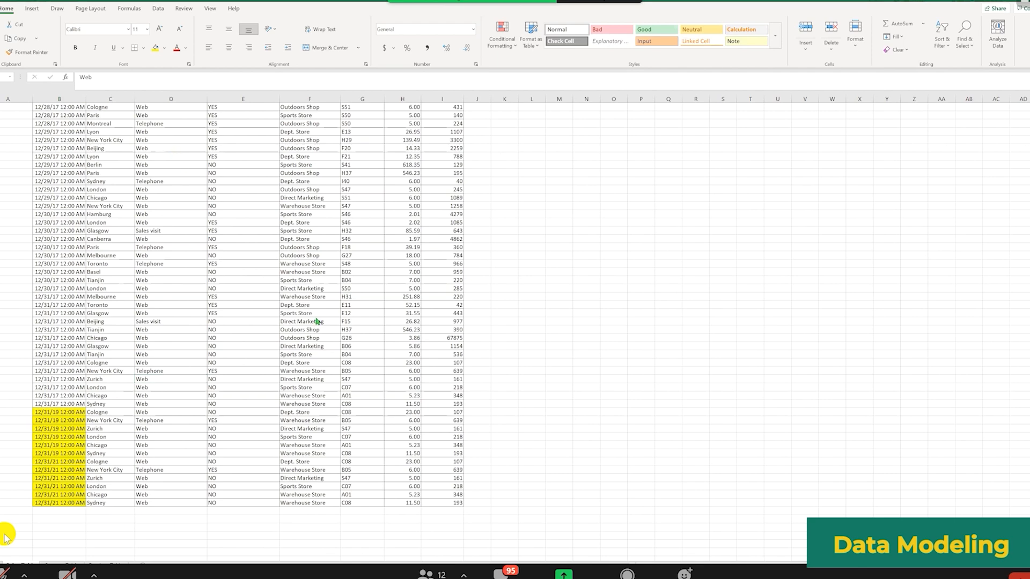
{"action": "key", "text": "alt+Tab"}
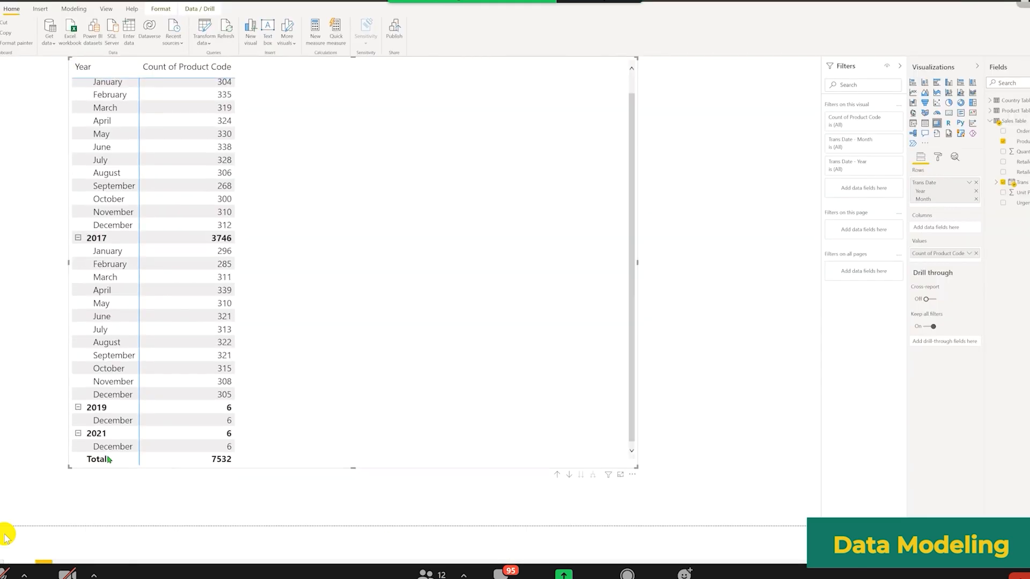
{"action": "left_click_drag", "start_coordinate": [353, 469], "coordinate": [353, 525]}
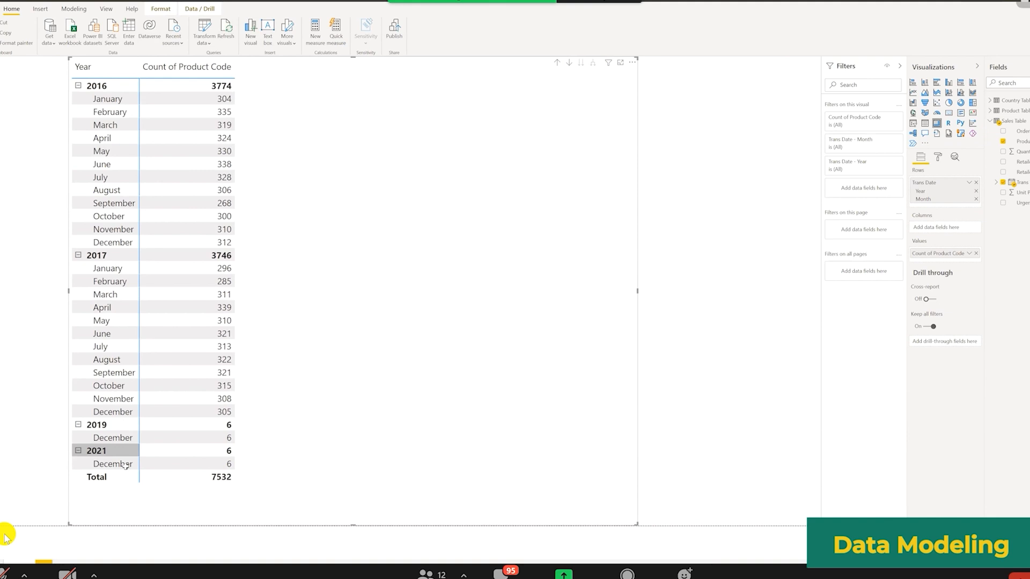
- Delete the added 2019 and 2021 transactions from the Excel sales data and refresh the Power BI report
{"action": "key", "text": "alt+Tab"}
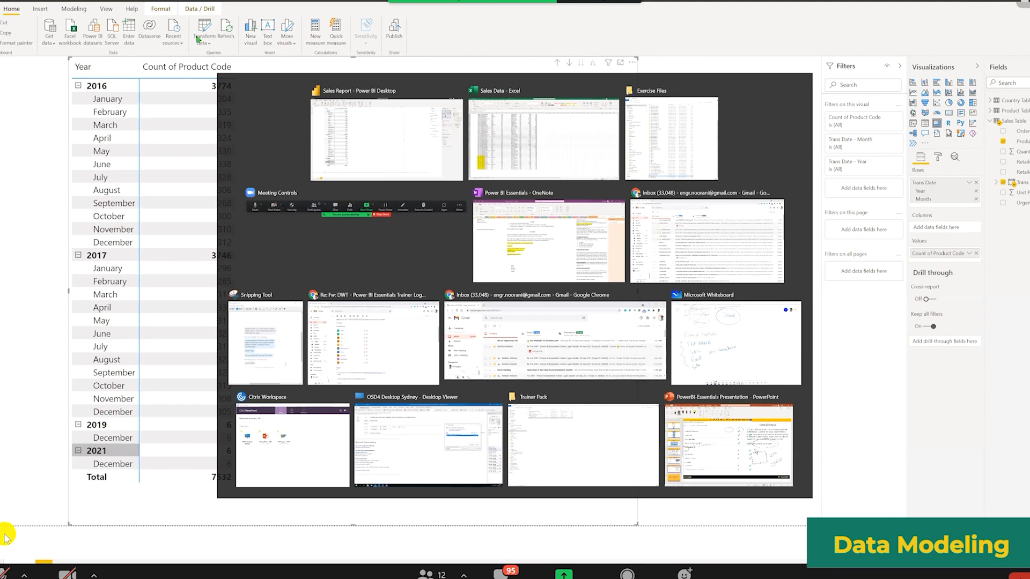
{"action": "key", "text": "alt+Tab"}
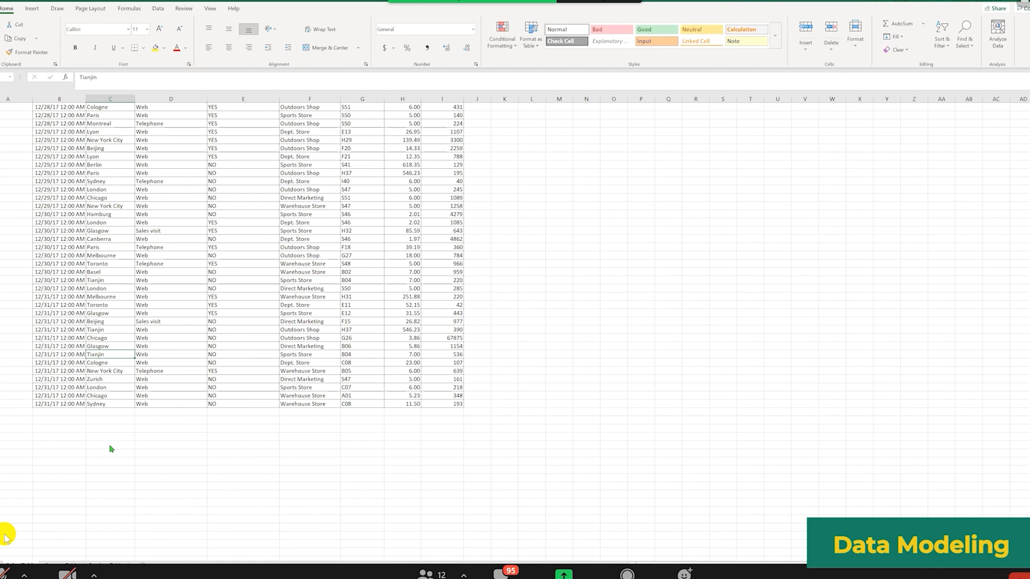
{"action": "key", "text": "alt+Tab"}
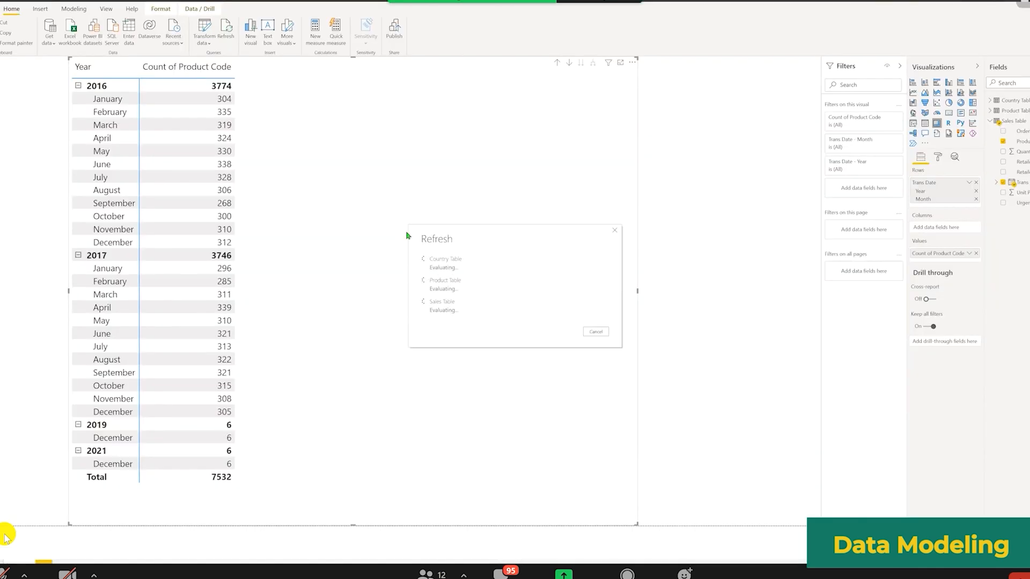
{"action": "key", "text": "alt+Tab"}
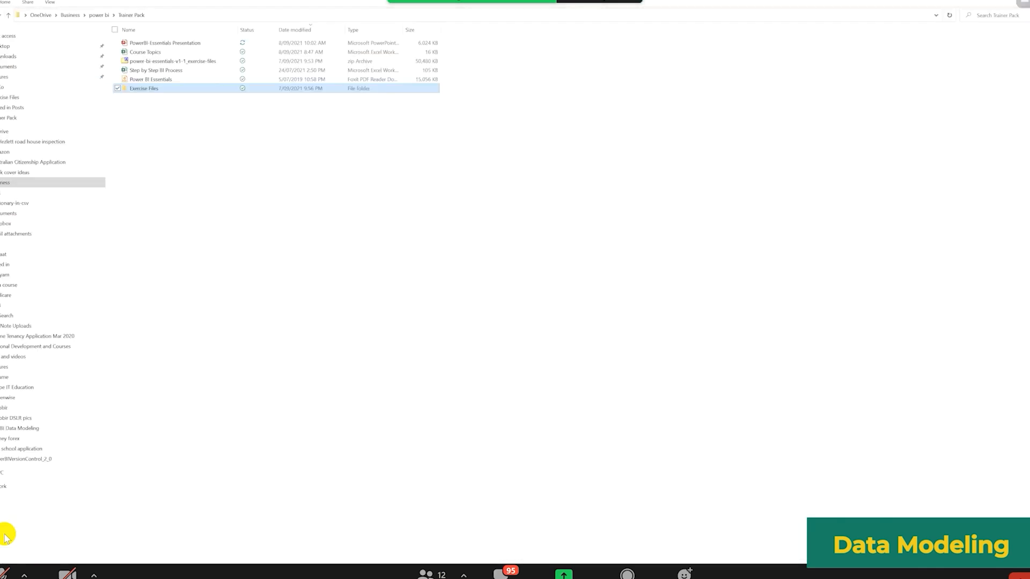
{"action": "key", "text": "alt+Tab"}
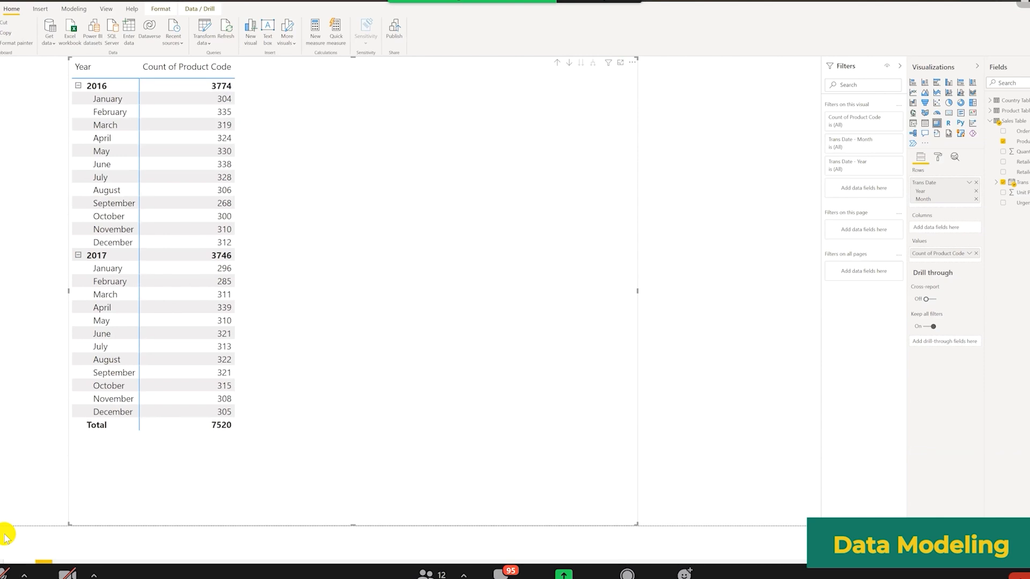
{"action": "key", "text": "alt+Tab"}
{"action": "key", "text": "alt+Tab"}
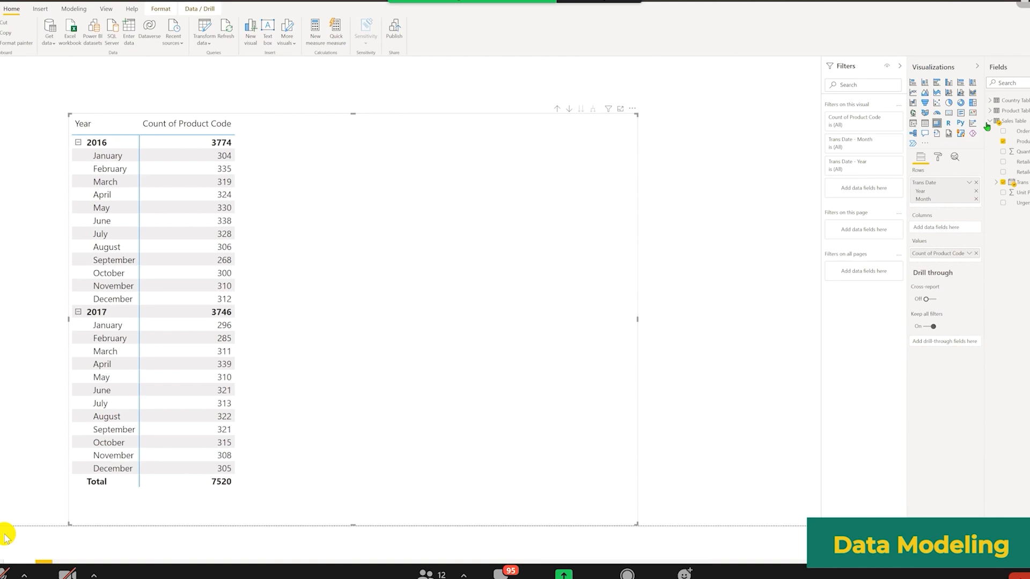
- Look through the Sales, Product and Country tables as data and sort the Country Table by Country in ascending order
{"action": "key", "text": "alt+Tab"}
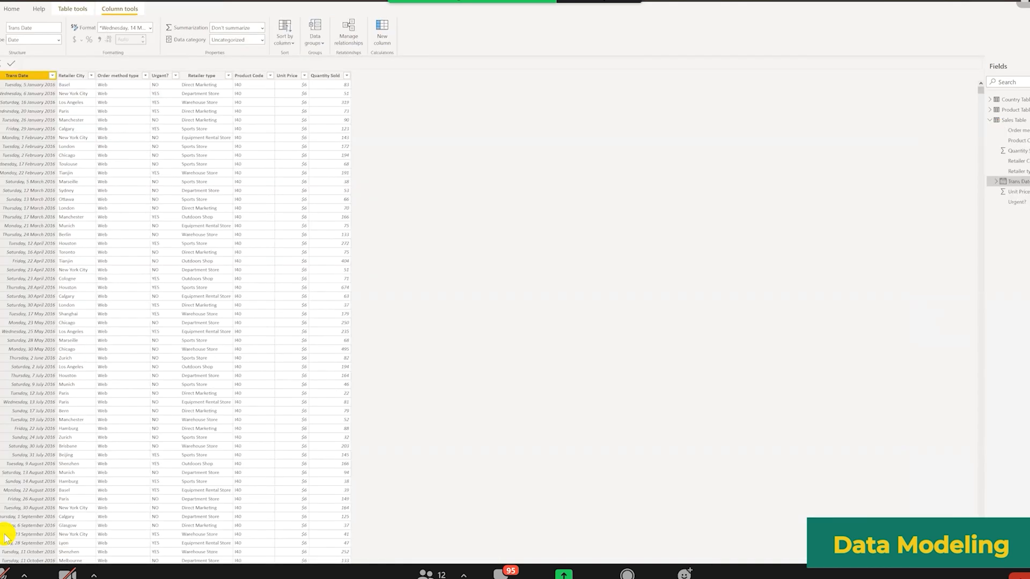
{"action": "key", "text": "alt+Tab"}
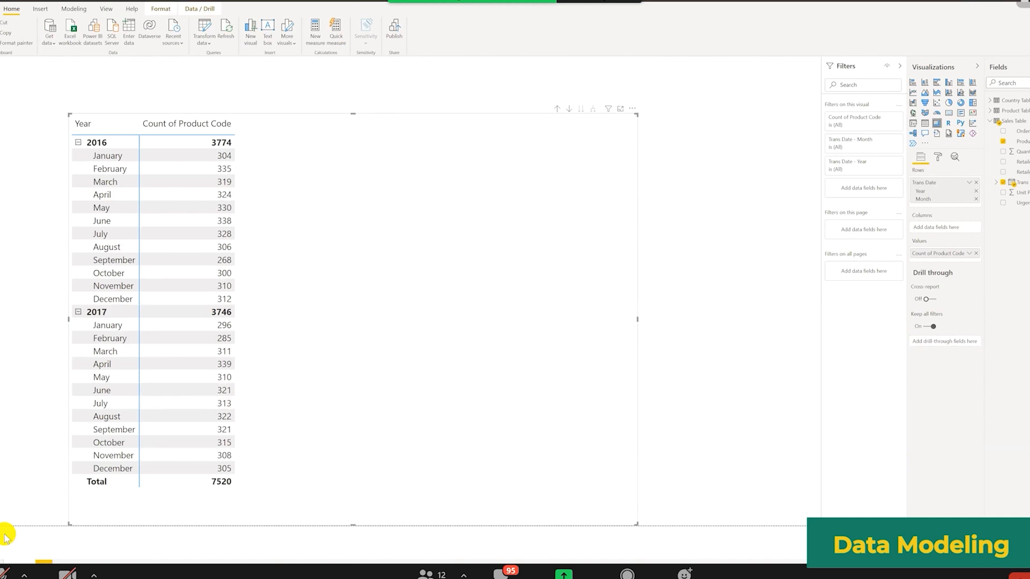
{"action": "key", "text": "alt+Tab"}
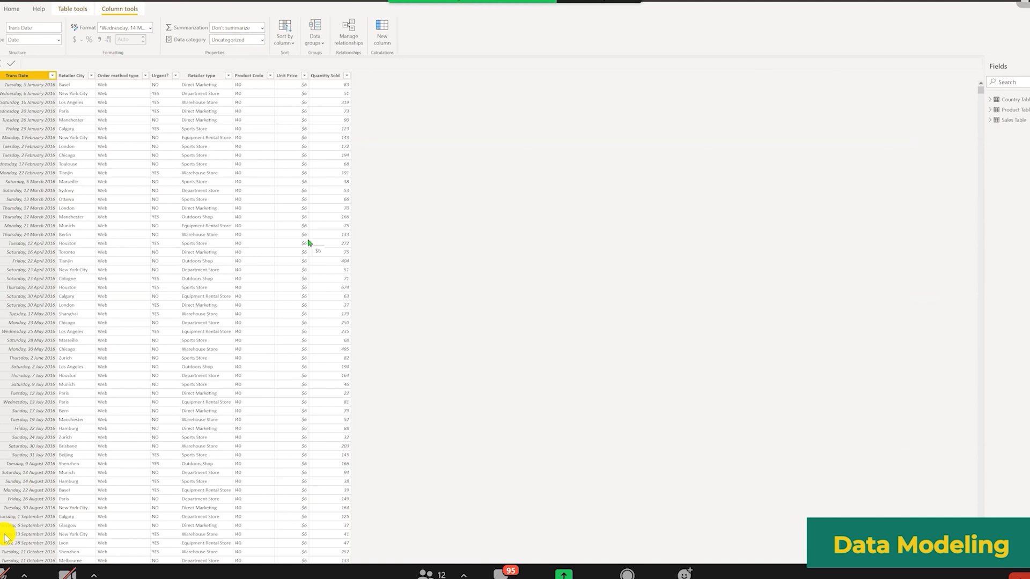
{"action": "left_click", "coordinate": [1015, 111]}
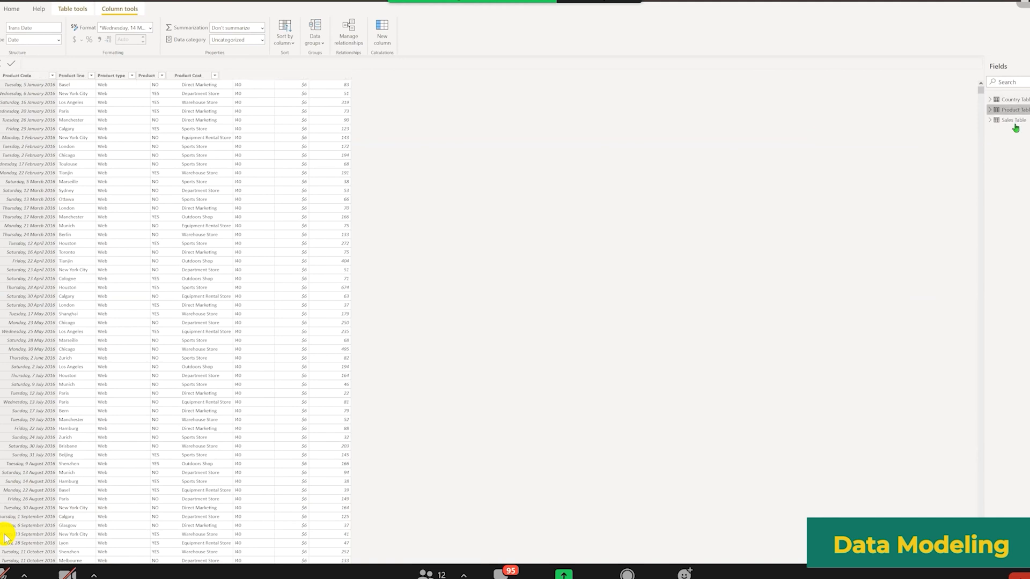
{"action": "left_click", "coordinate": [1015, 122]}
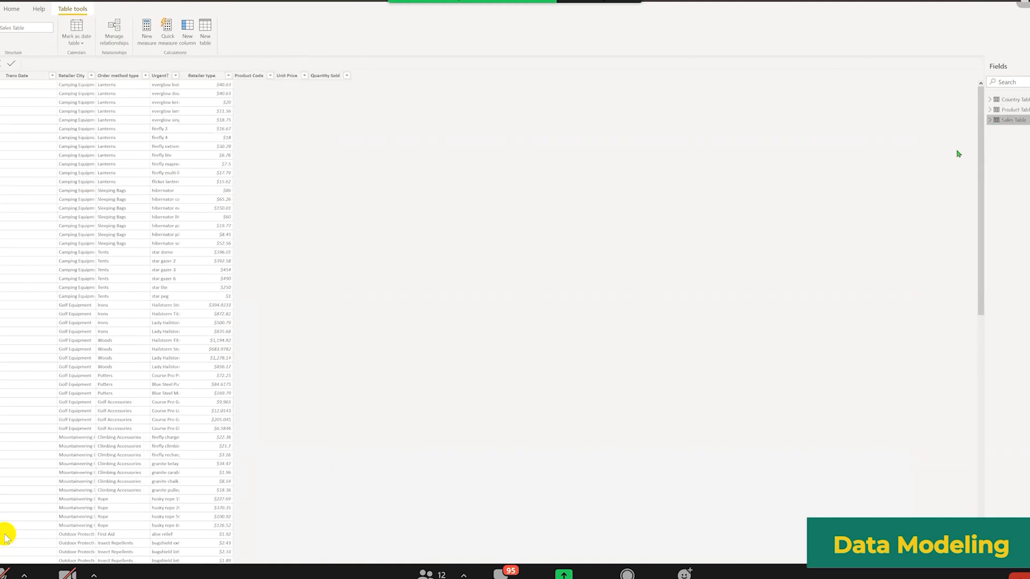
{"action": "left_click", "coordinate": [1014, 110]}
{"action": "left_click", "coordinate": [1014, 100]}
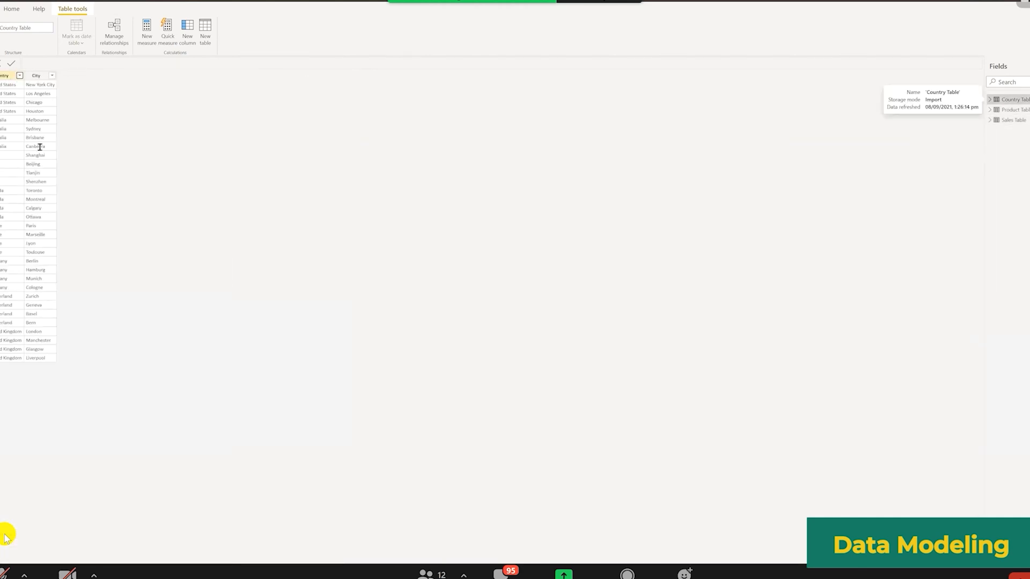
{"action": "left_click", "coordinate": [20, 76]}
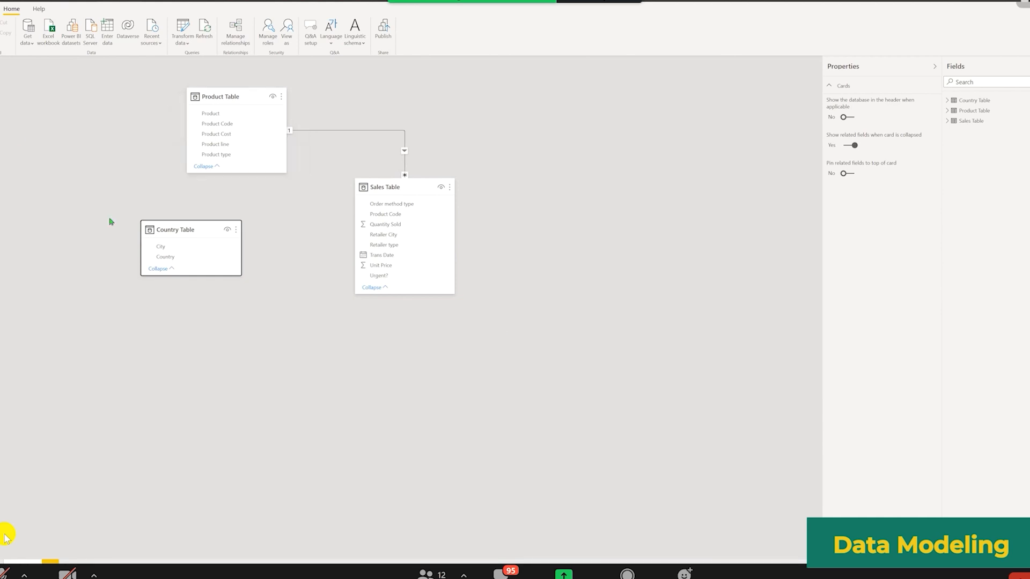
- Set the date format of the Sales Table's Trans Date column to 14/3/2001 (d/m/yyyy)
{"action": "left_click", "coordinate": [5, 182]}
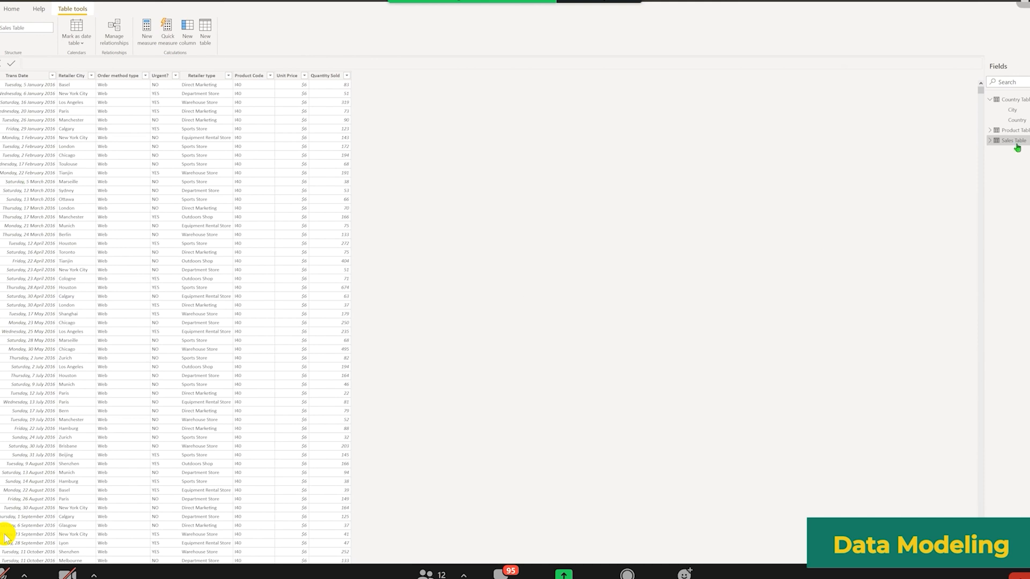
{"action": "mouse_move", "coordinate": [1017, 147]}
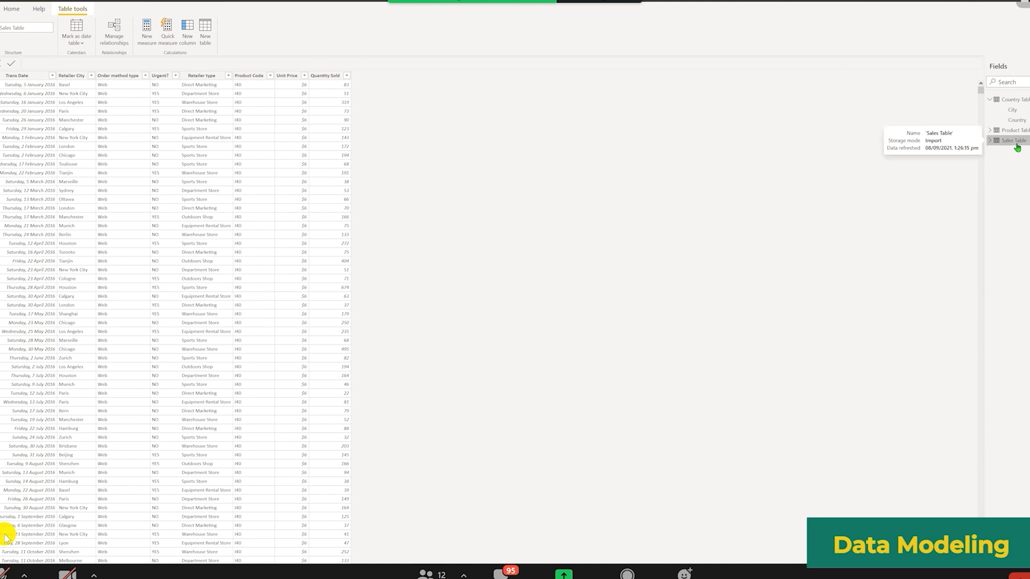
{"action": "left_click", "coordinate": [22, 76]}
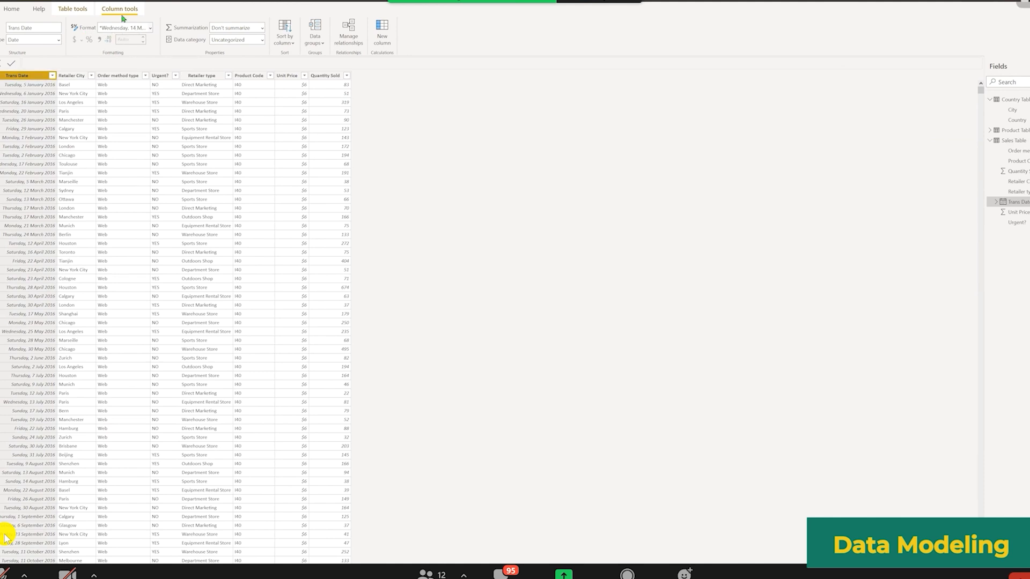
{"action": "left_click", "coordinate": [151, 28]}
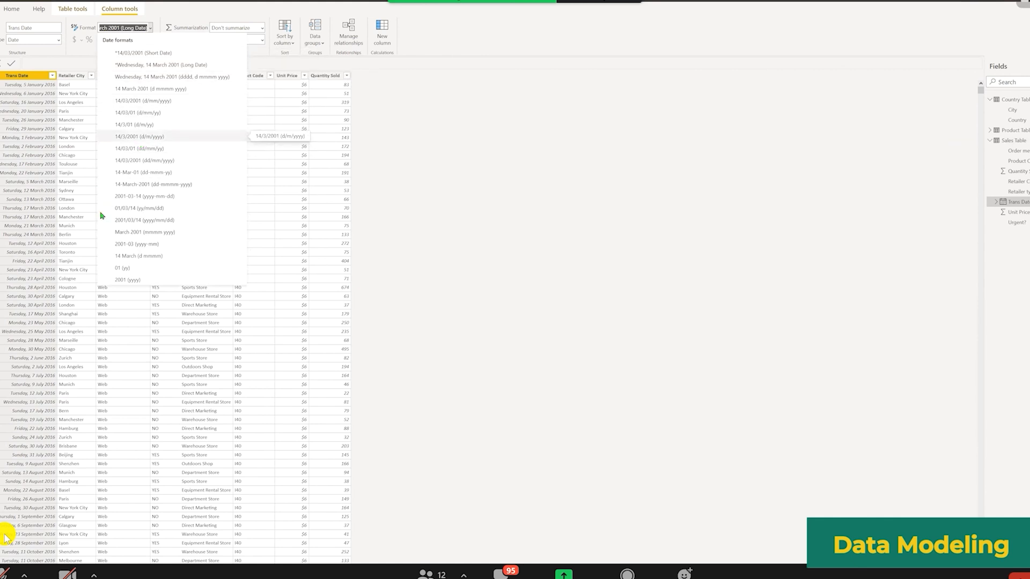
{"action": "key", "text": "Escape"}
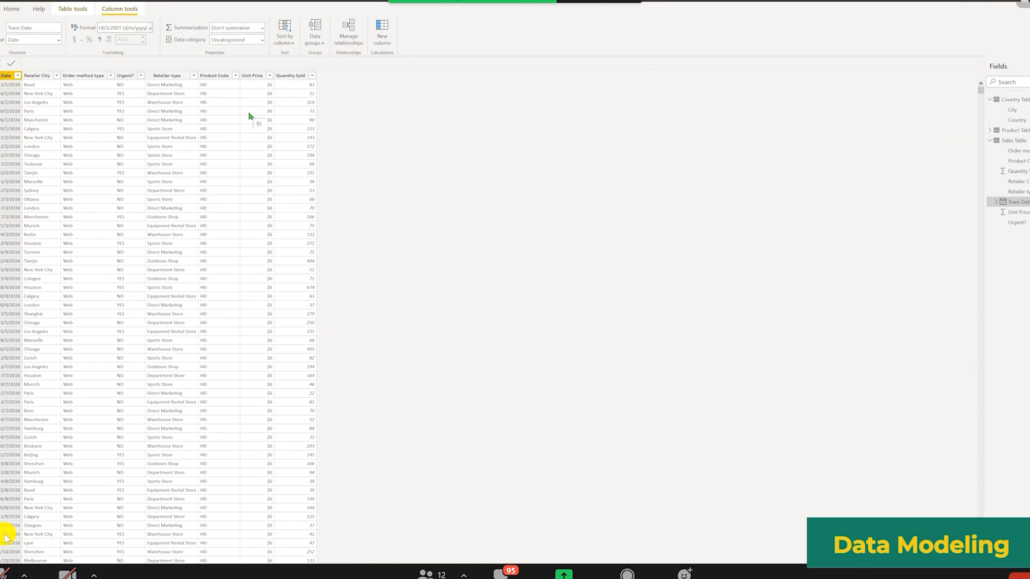
- Format the Unit Price column to 2 decimal places and review its number format and currency symbol options
{"action": "left_click", "coordinate": [251, 76]}
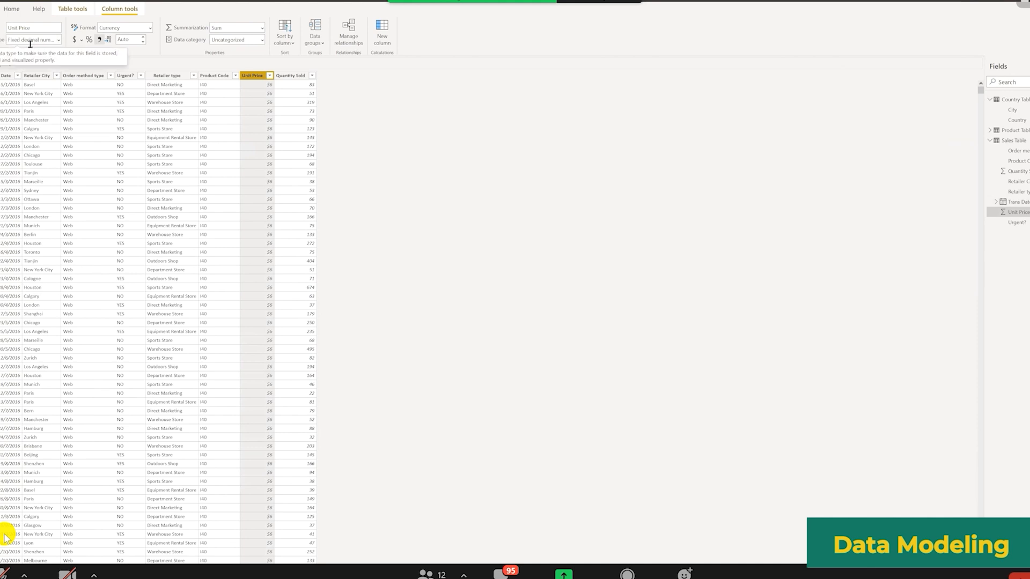
{"action": "left_click", "coordinate": [129, 41]}
{"action": "type", "text": "2"}
{"action": "key", "text": "Return"}
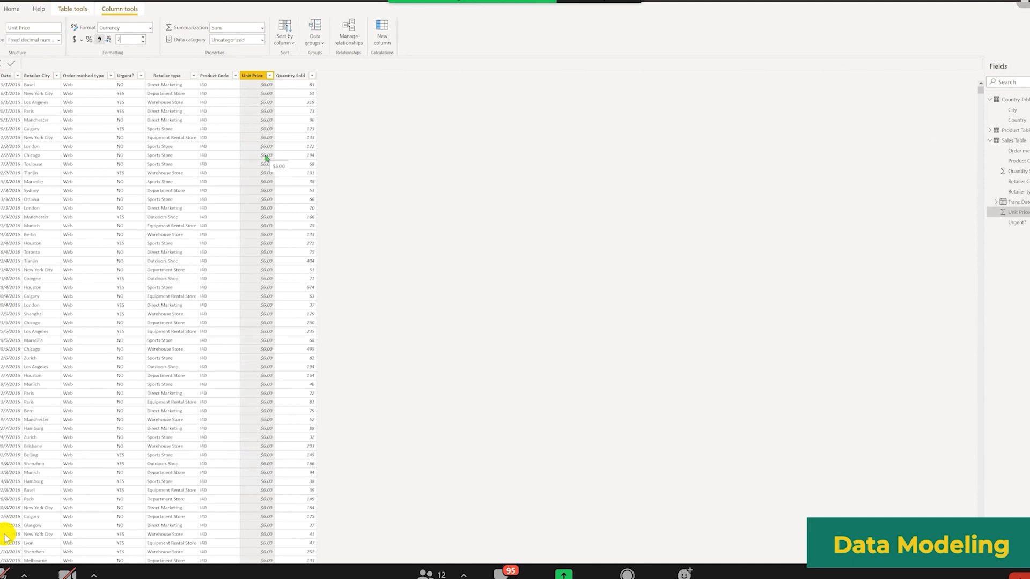
{"action": "left_click", "coordinate": [118, 39]}
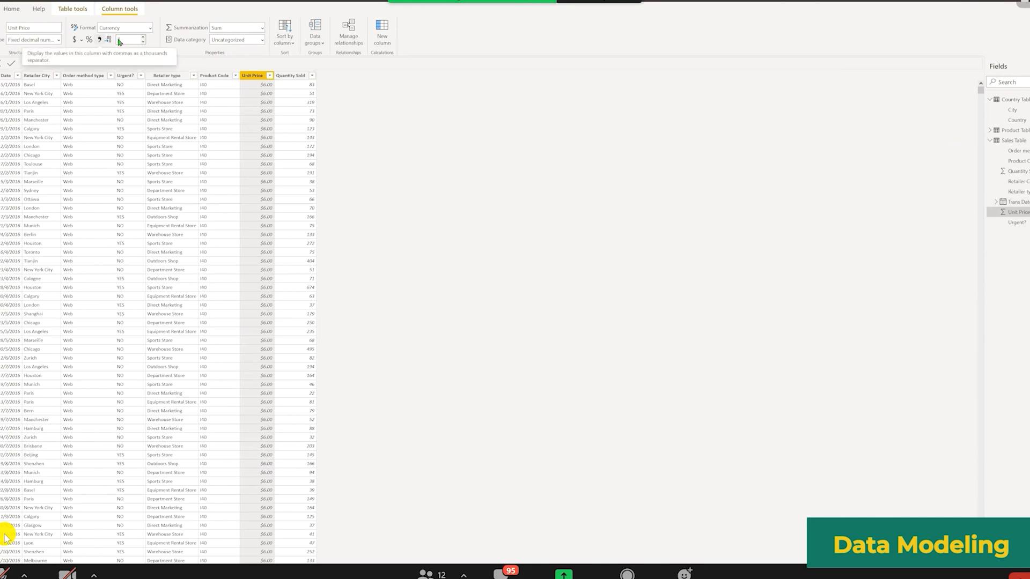
{"action": "left_click", "coordinate": [104, 39]}
{"action": "type", "text": "2"}
{"action": "key", "text": "Return"}
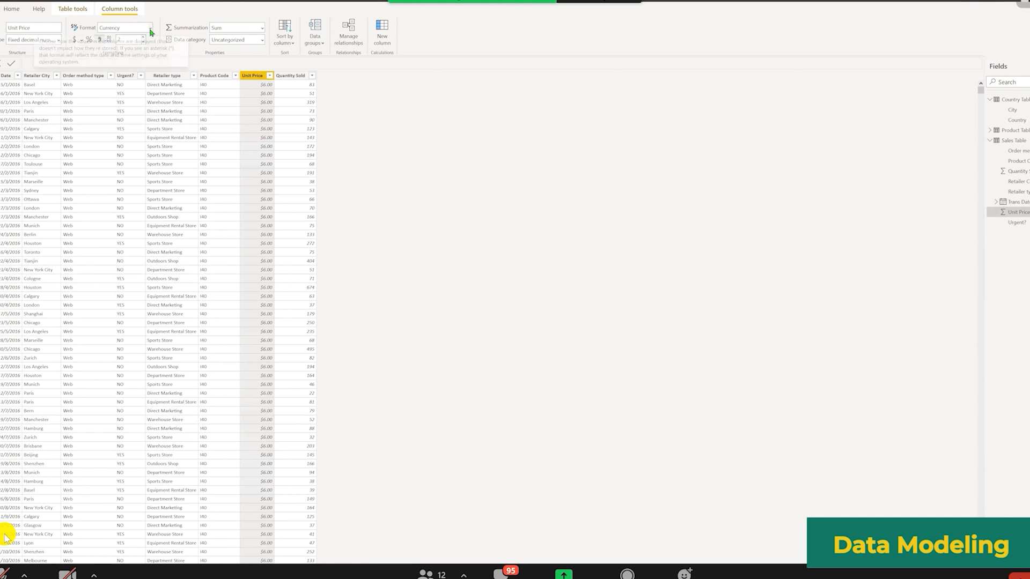
{"action": "left_click", "coordinate": [134, 27]}
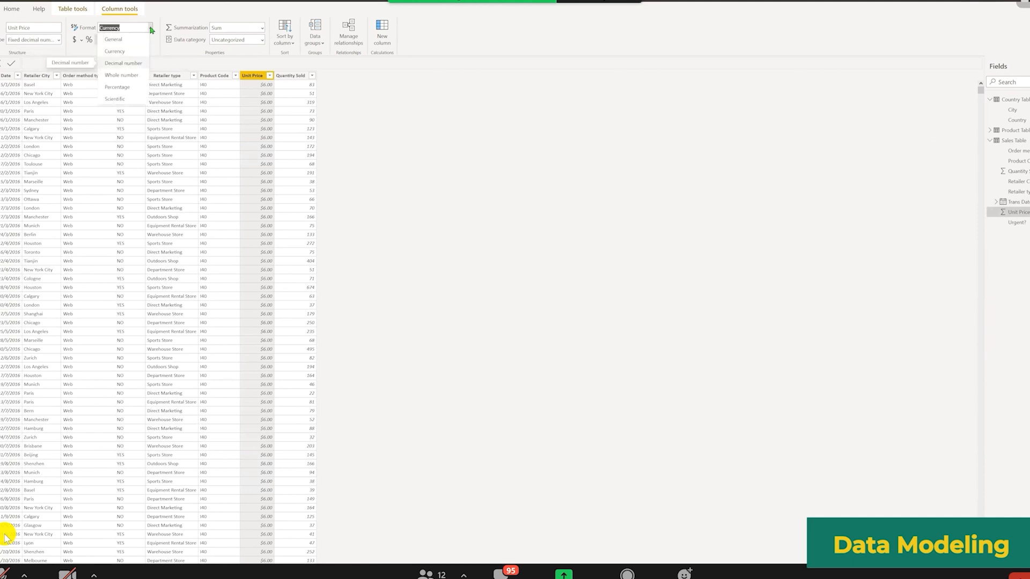
{"action": "left_click", "coordinate": [81, 40]}
{"action": "left_click", "coordinate": [81, 40]}
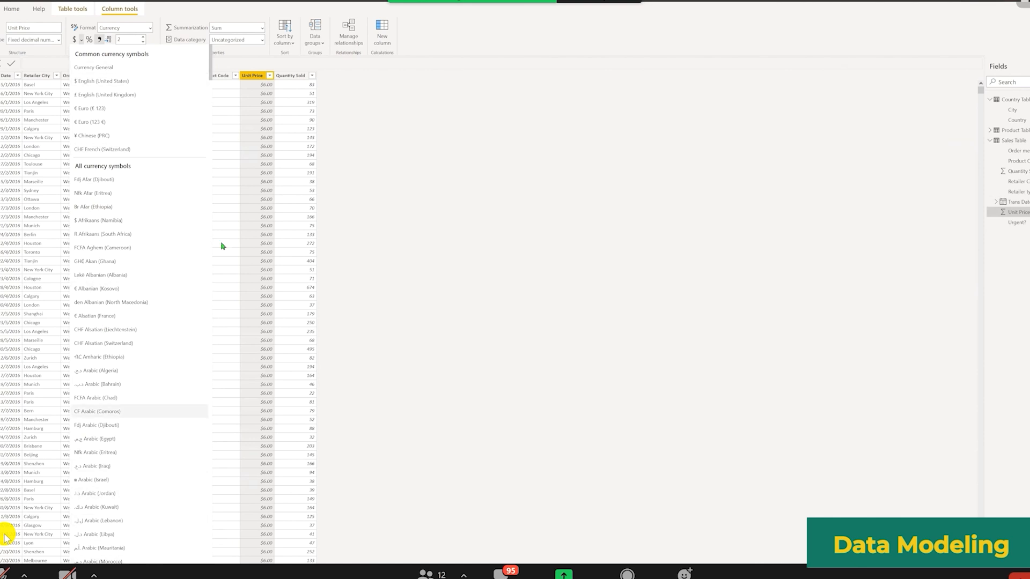
{"action": "left_click", "coordinate": [292, 153]}
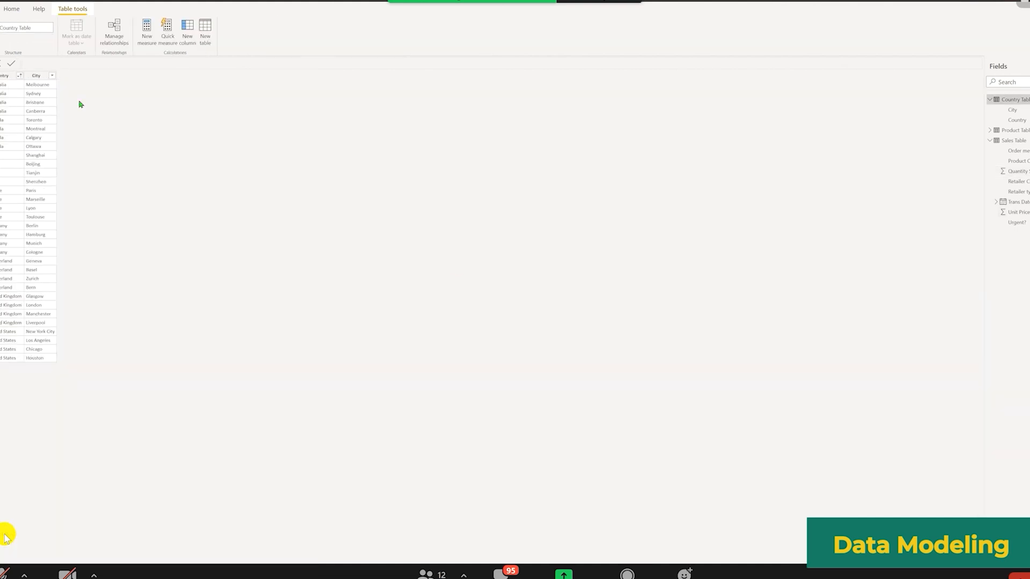
- In the Country Table, set the data category of the City column to City and of the Country column to Country
{"action": "left_click", "coordinate": [31, 191]}
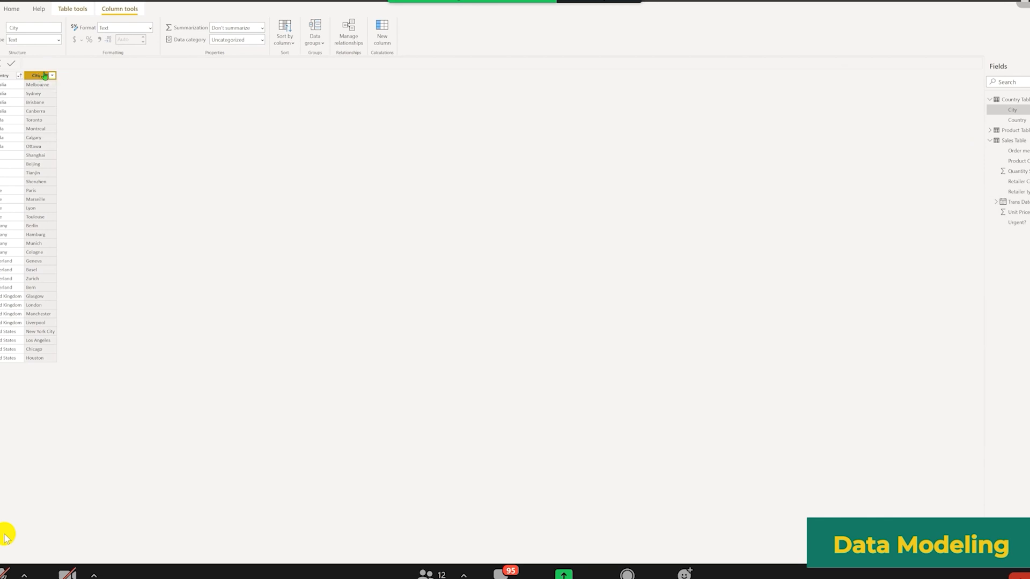
{"action": "left_click", "coordinate": [263, 41]}
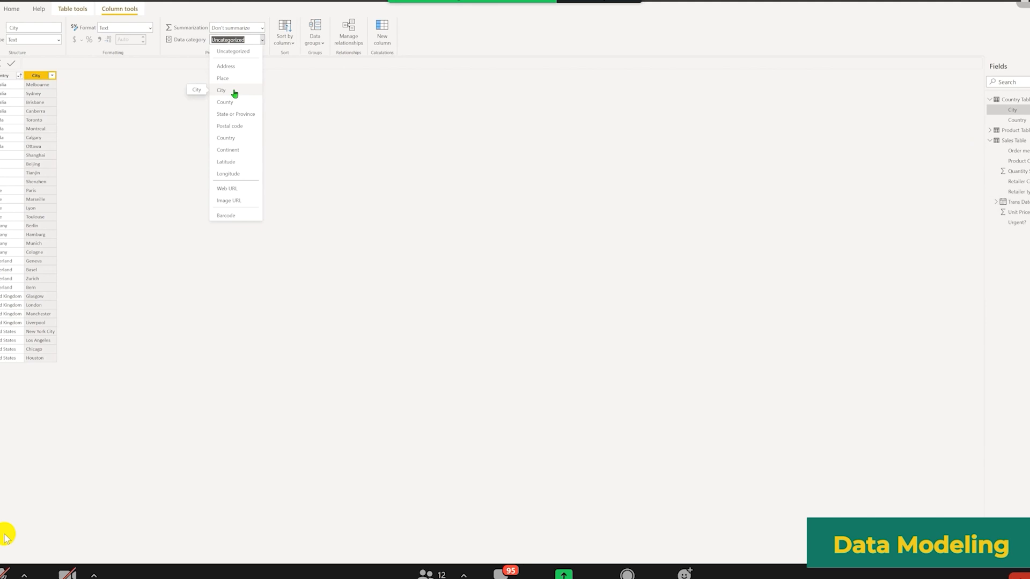
{"action": "left_click", "coordinate": [235, 91]}
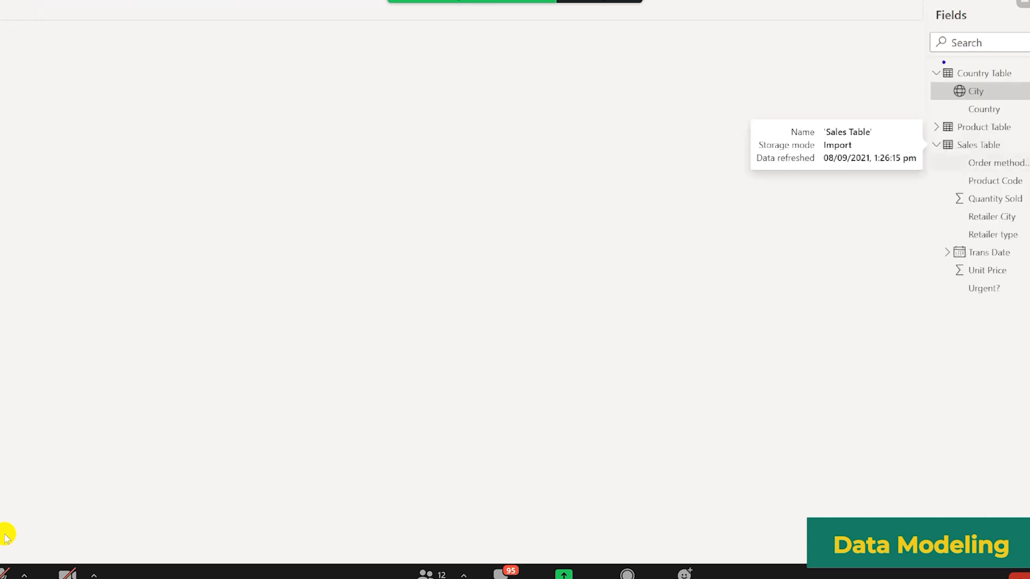
{"action": "left_click_drag", "start_coordinate": [919, 56], "coordinate": [1029, 127]}
{"action": "left_click_drag", "start_coordinate": [948, 90], "coordinate": [893, 90]}
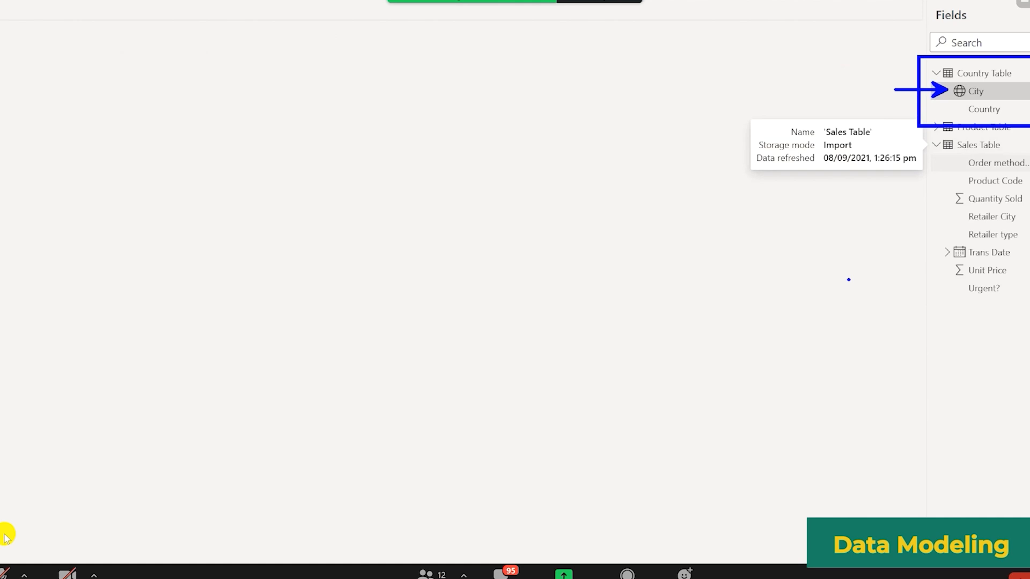
{"action": "key", "text": "Escape"}
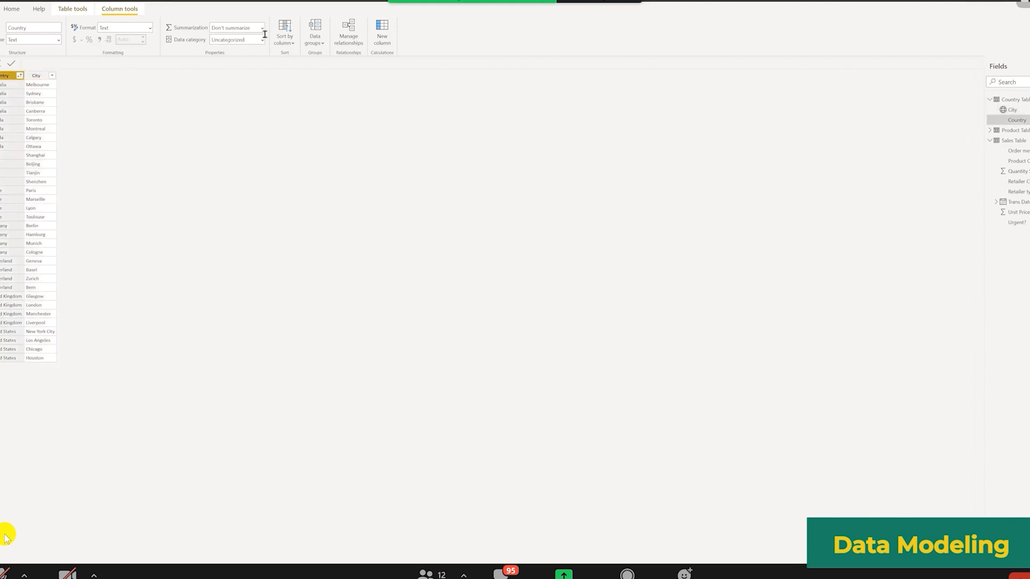
{"action": "left_click", "coordinate": [263, 41]}
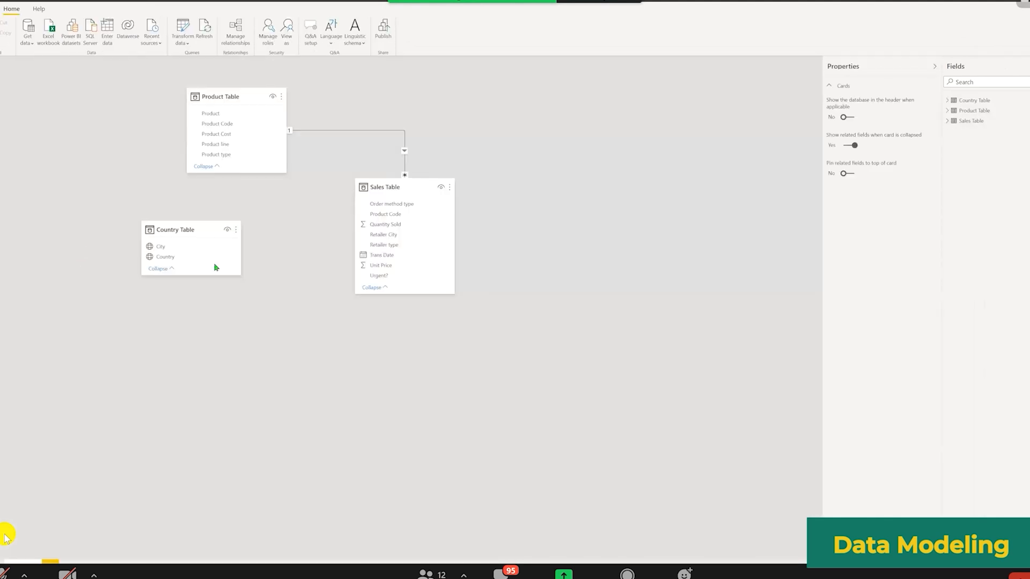
- In the model diagram, reposition the Country Table and Sales Table cards below the Product Table
{"action": "left_click_drag", "start_coordinate": [214, 257], "coordinate": [200, 224]}
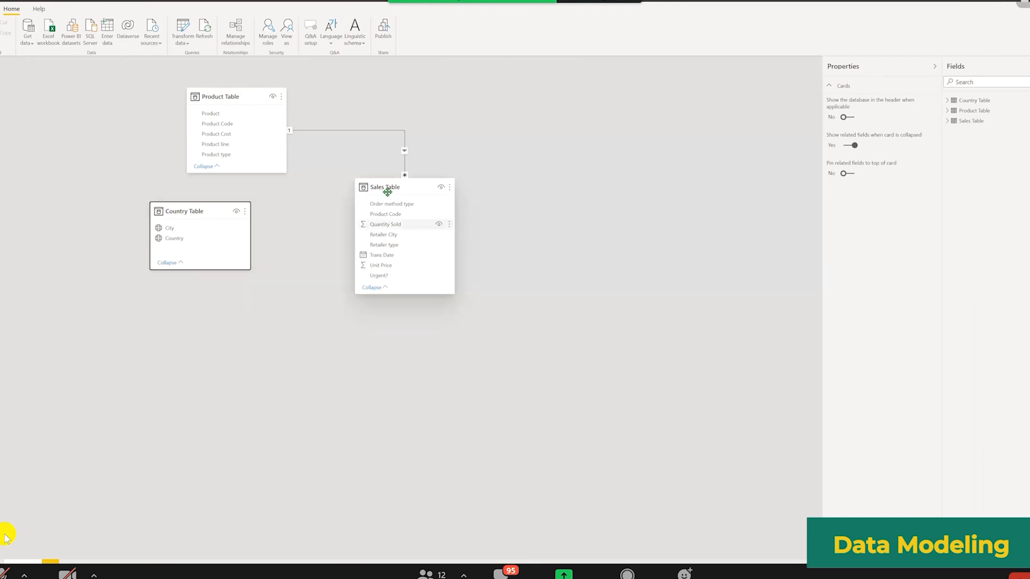
{"action": "left_click_drag", "start_coordinate": [348, 196], "coordinate": [354, 202]}
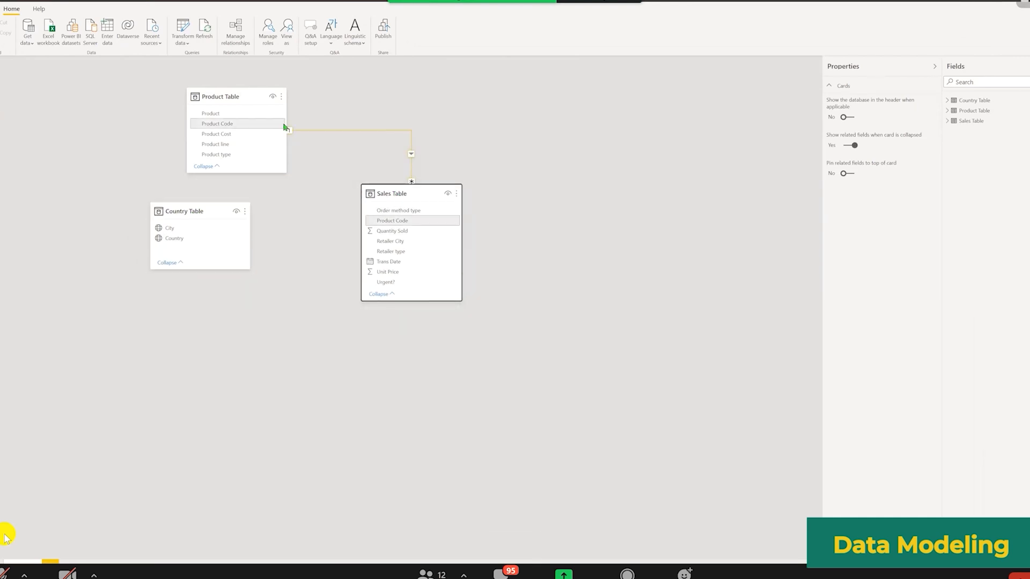